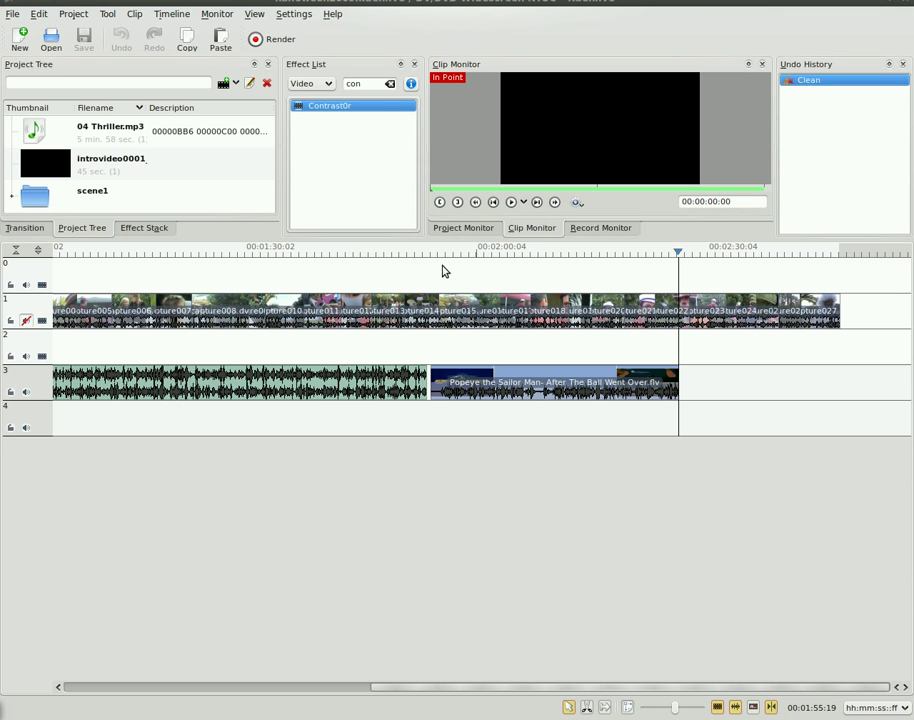
# Shift the later track-1 clips right, push Popeye later on track 3, and extend 04 Thriller.mp3 toward it
pyautogui.moveTo(435, 253); pyautogui.dragTo(810, 297)
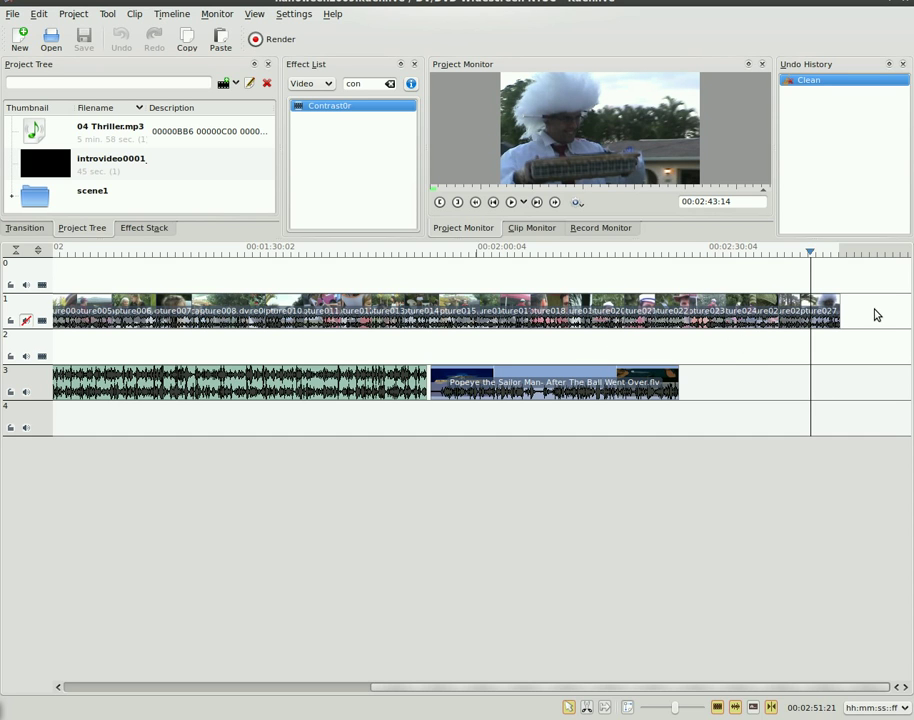
pyautogui.moveTo(874, 315); pyautogui.dragTo(456, 271)
pyautogui.moveTo(880, 314); pyautogui.dragTo(686, 309)
pyautogui.moveTo(640, 383); pyautogui.dragTo(775, 383)
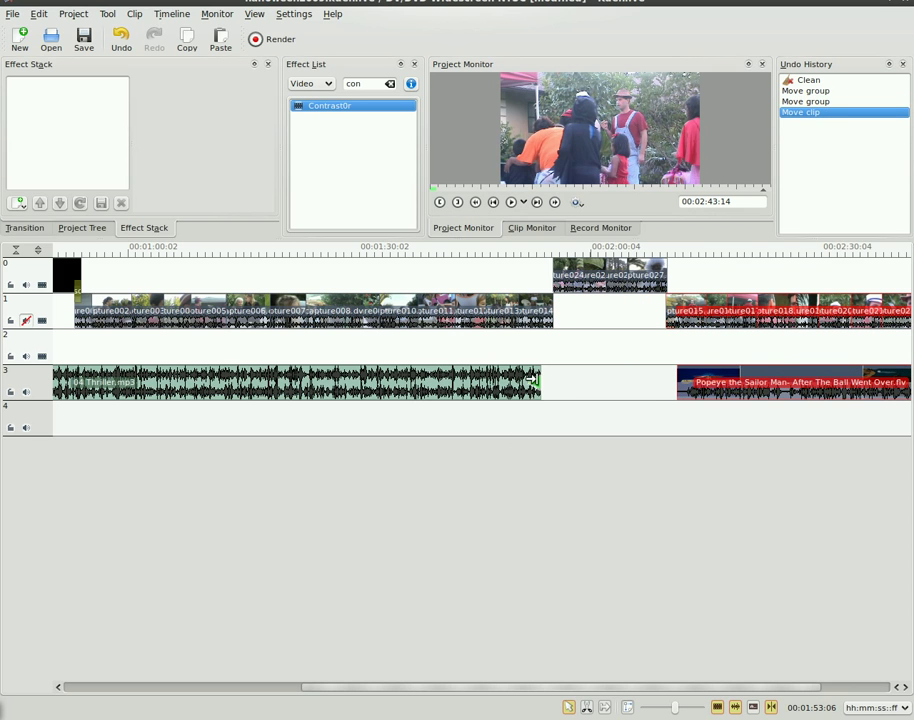
pyautogui.moveTo(533, 379); pyautogui.dragTo(647, 377)
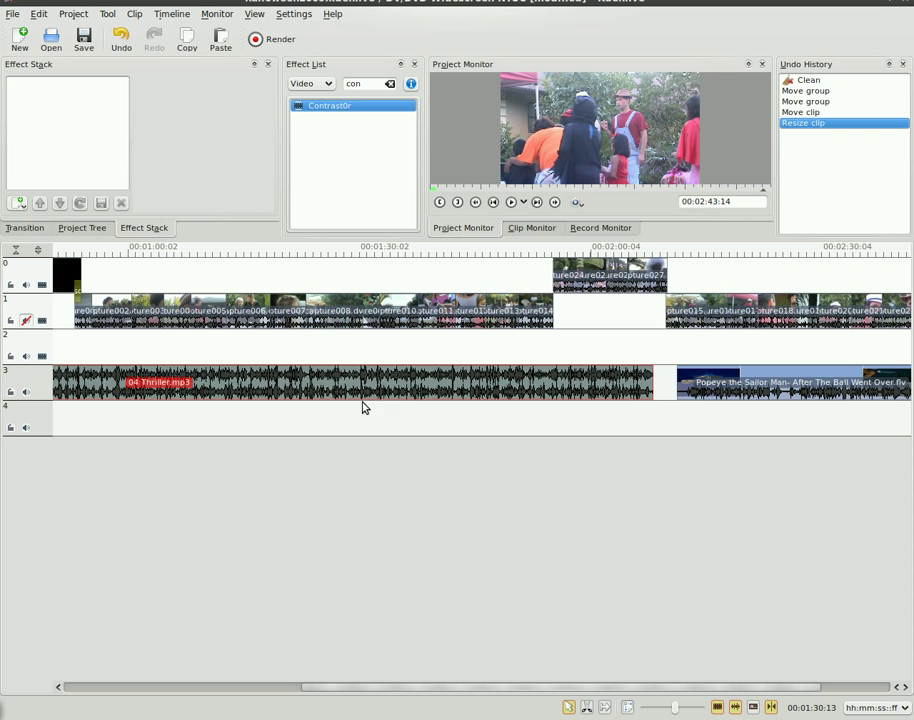
# Apply the audio Fade out effect to 04 Thriller.mp3 and the Popeye clip, then play from about 2:00
pyautogui.click(309, 83)
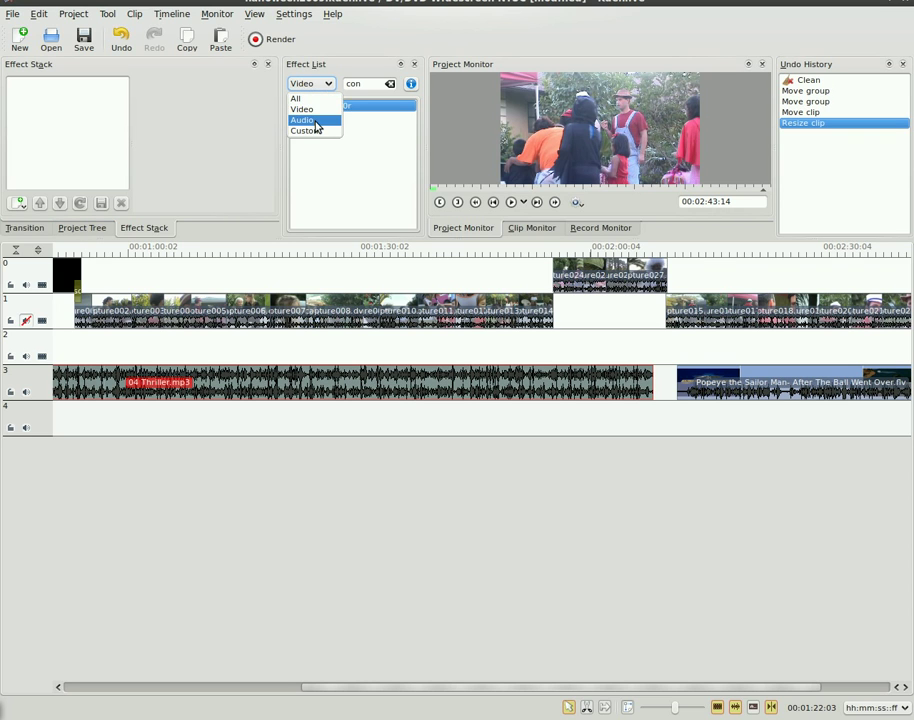
pyautogui.click(312, 120)
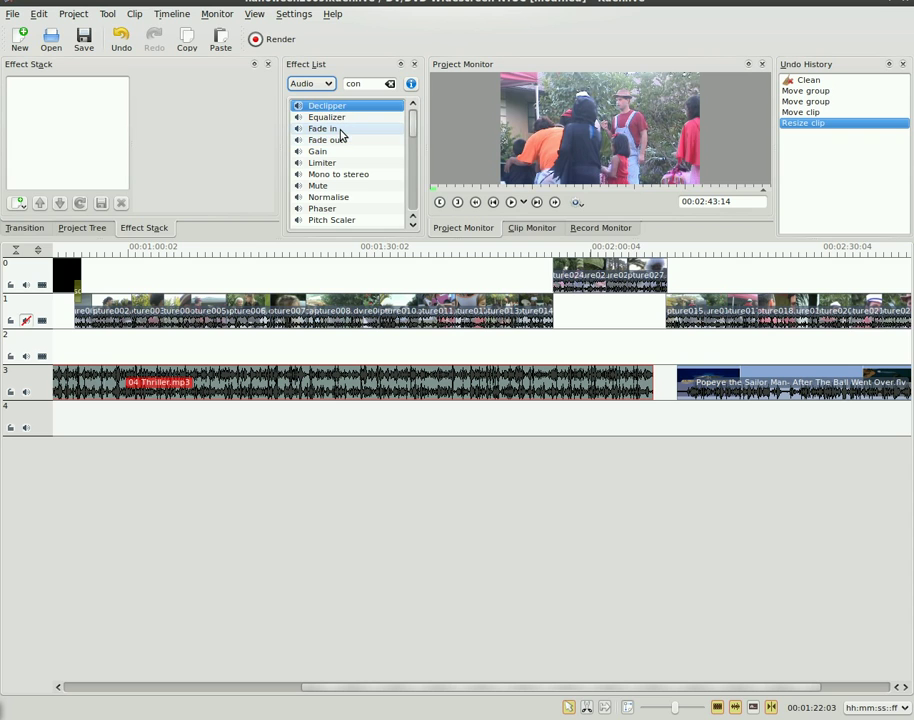
pyautogui.moveTo(347, 140); pyautogui.dragTo(607, 388)
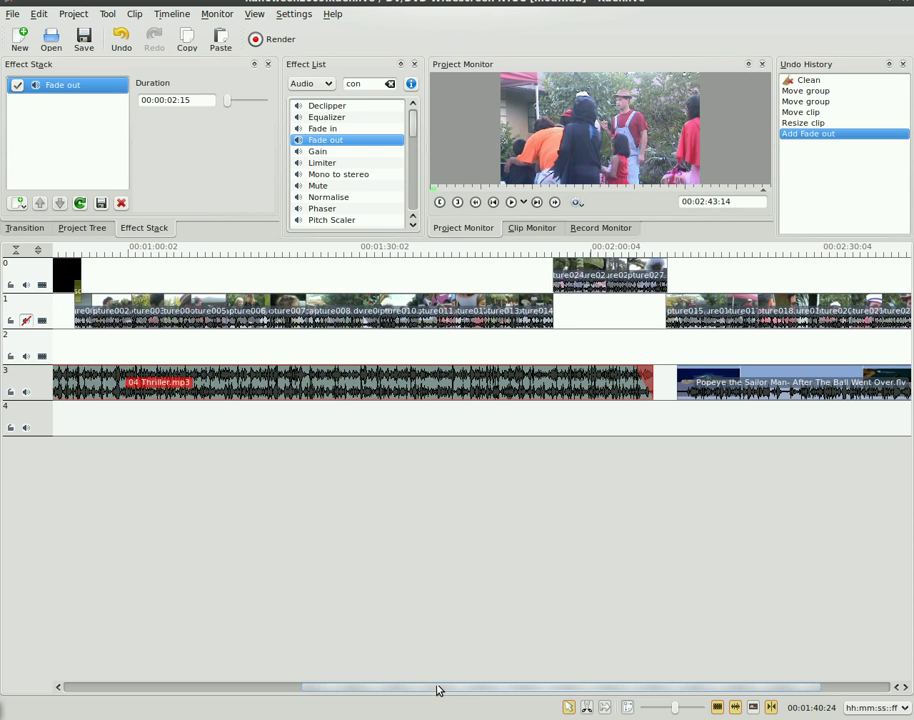
pyautogui.moveTo(439, 688); pyautogui.dragTo(510, 688)
pyautogui.moveTo(340, 145); pyautogui.dragTo(708, 385)
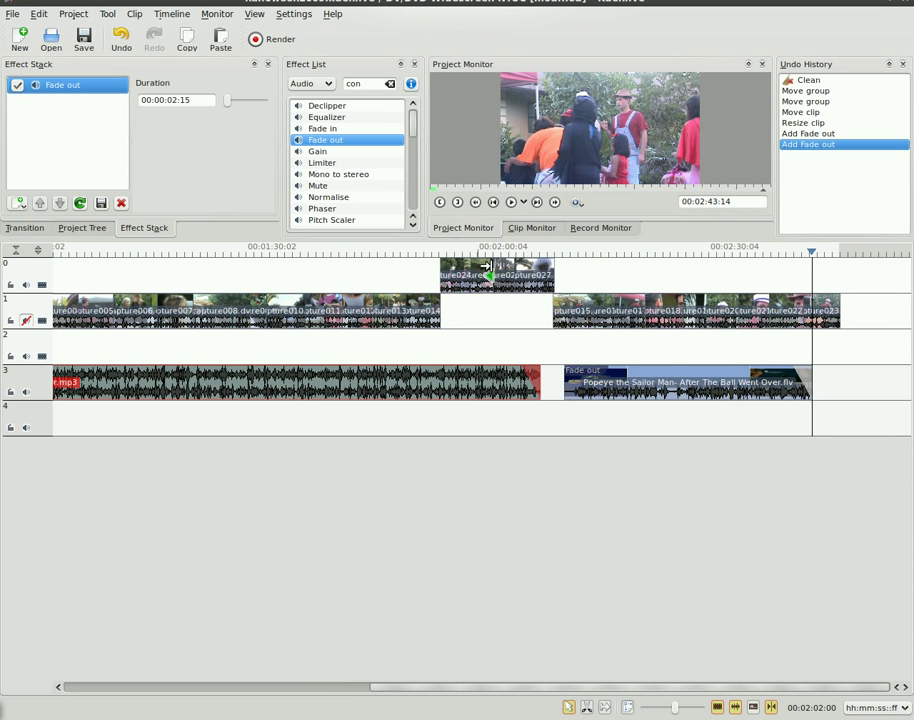
pyautogui.click(500, 252)
pyautogui.press('space')
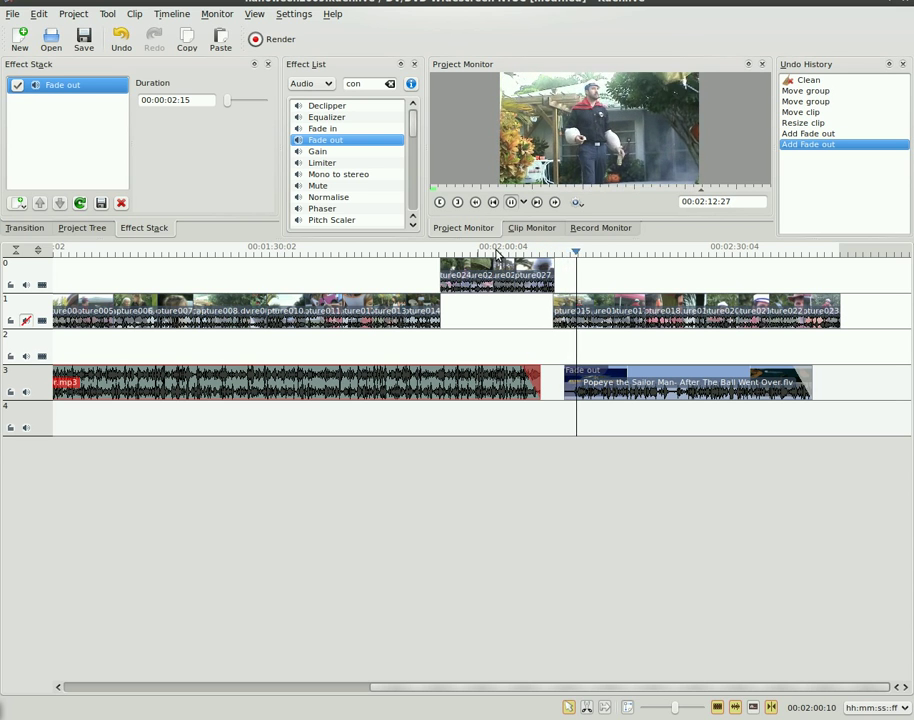
# Stop playback and nudge the Popeye clip slightly left, then right, on track 3
pyautogui.moveTo(600, 385); pyautogui.dragTo(589, 385)
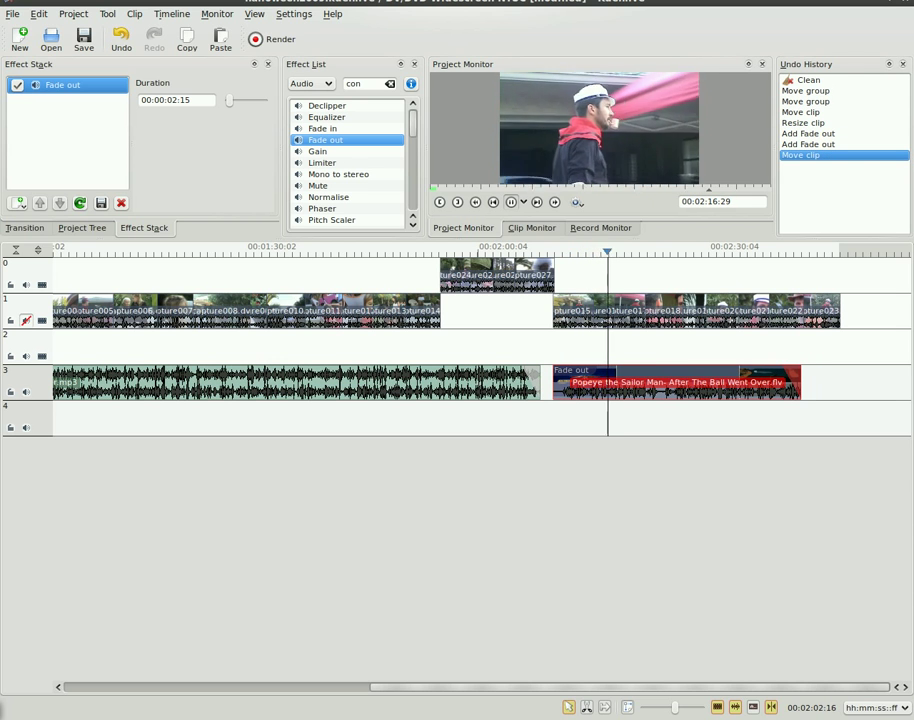
pyautogui.click(511, 204)
pyautogui.moveTo(659, 383); pyautogui.dragTo(667, 383)
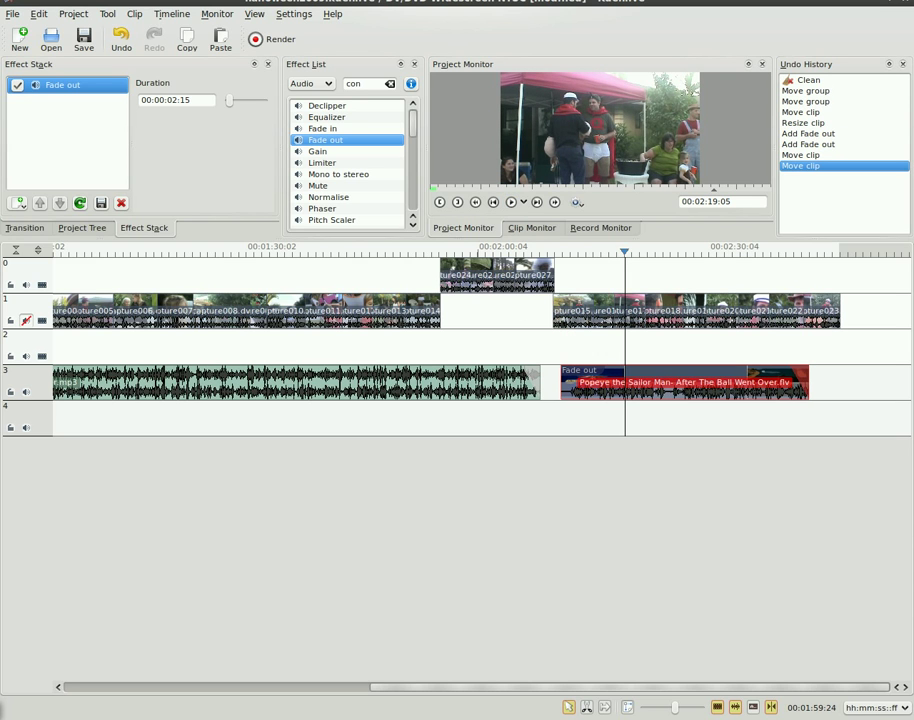
# Mute the audio of tracks 1 and 0
pyautogui.click(478, 266)
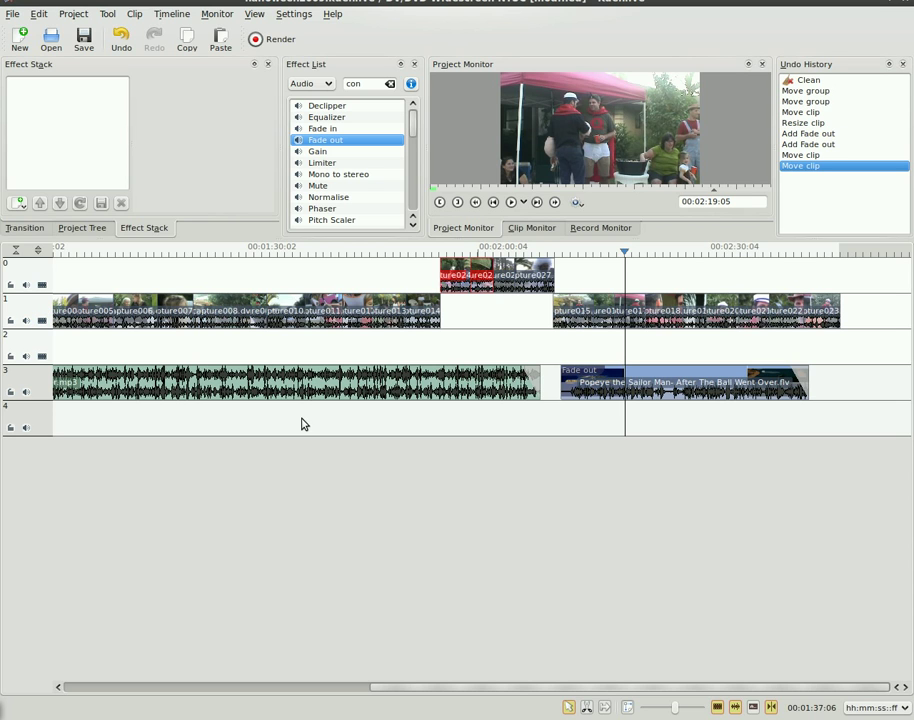
pyautogui.click(26, 320)
pyautogui.click(26, 285)
# Apply the video effect Fade to Black, found by searching 'fade', to track 1's last clip and preview it
pyautogui.click(320, 86)
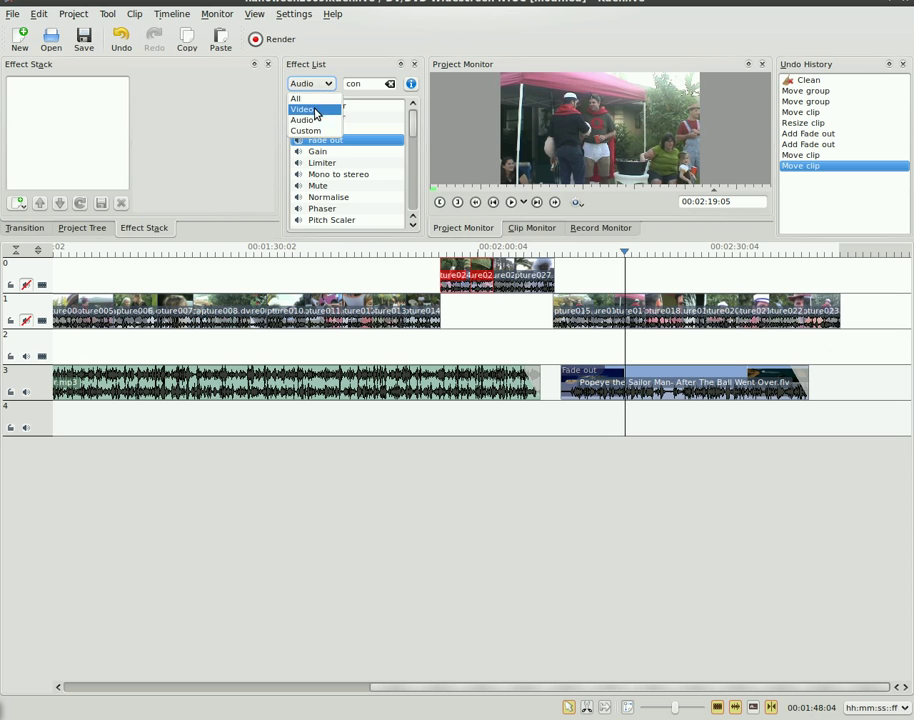
pyautogui.click(302, 109)
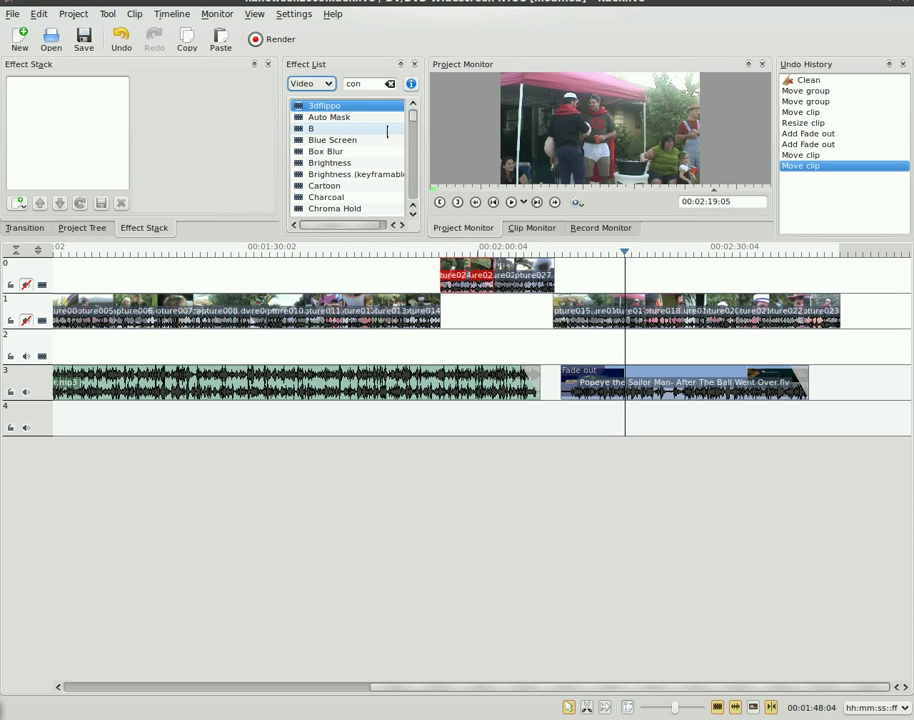
pyautogui.doubleClick(365, 83)
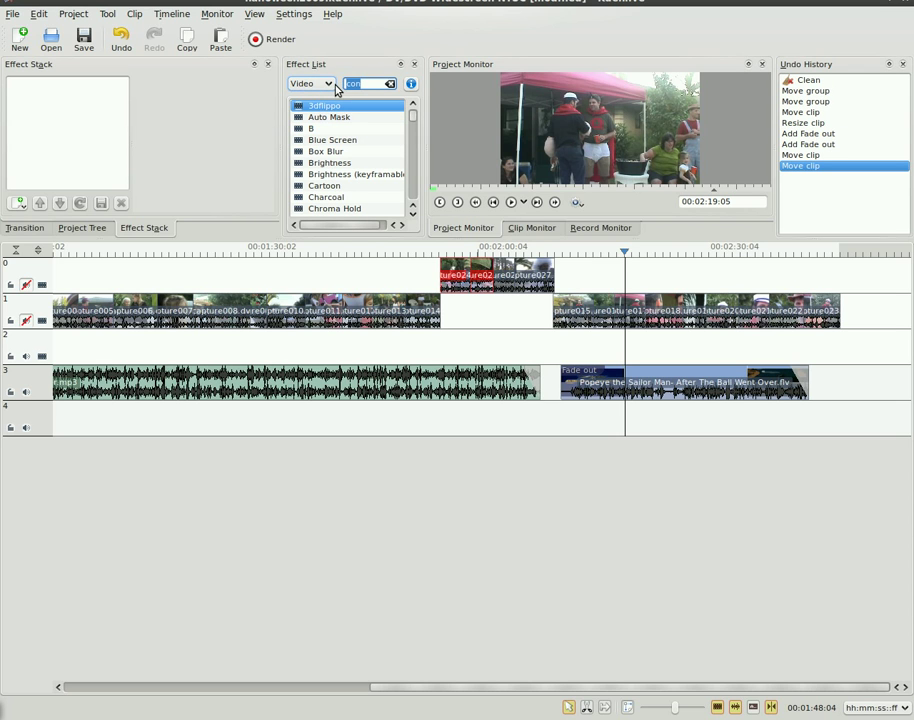
pyautogui.write('fade')
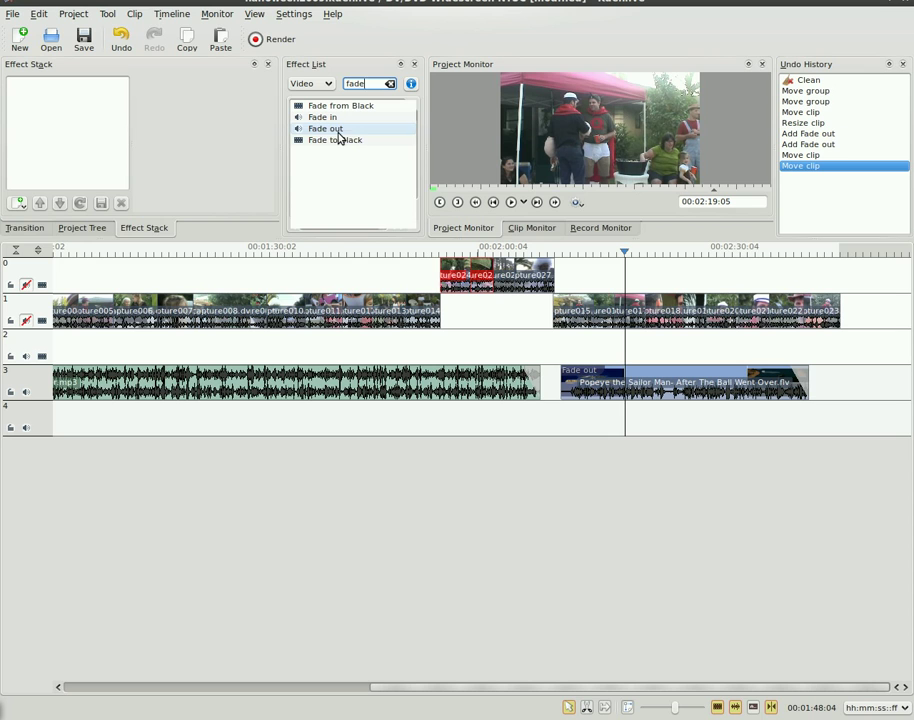
pyautogui.click(325, 142)
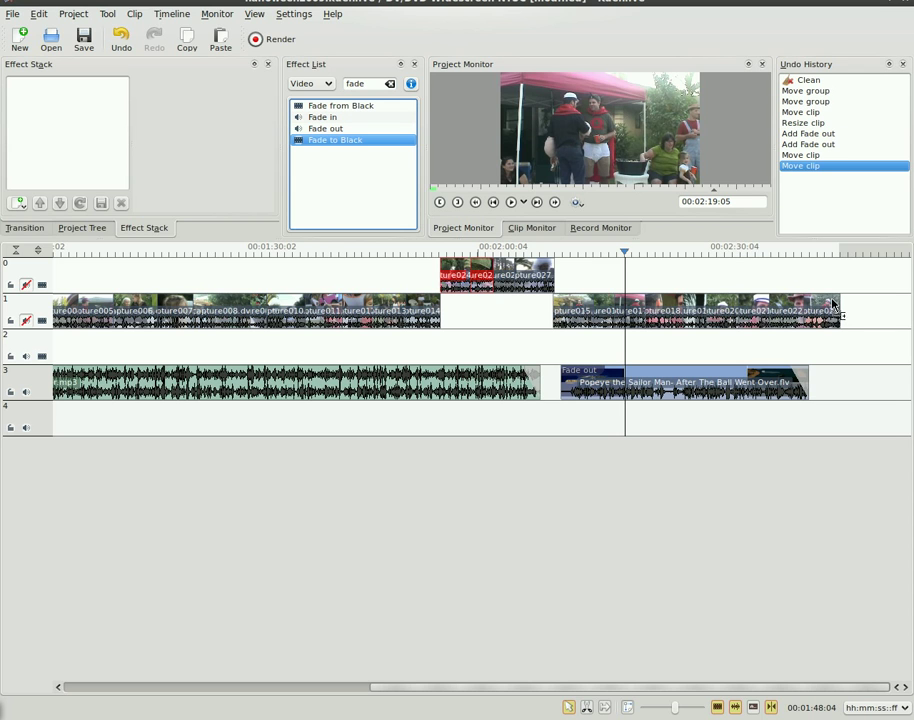
pyautogui.moveTo(832, 303)
pyautogui.mouseDown()
pyautogui.moveTo(836, 312)
pyautogui.moveTo(824, 304)
pyautogui.mouseUp()
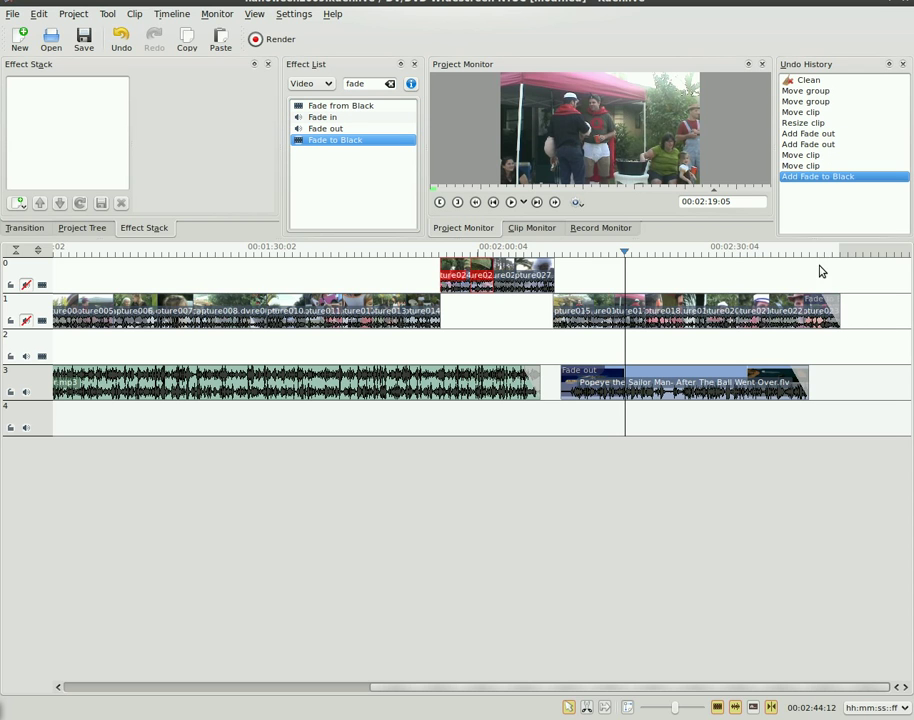
pyautogui.click(822, 253)
pyautogui.press('space')
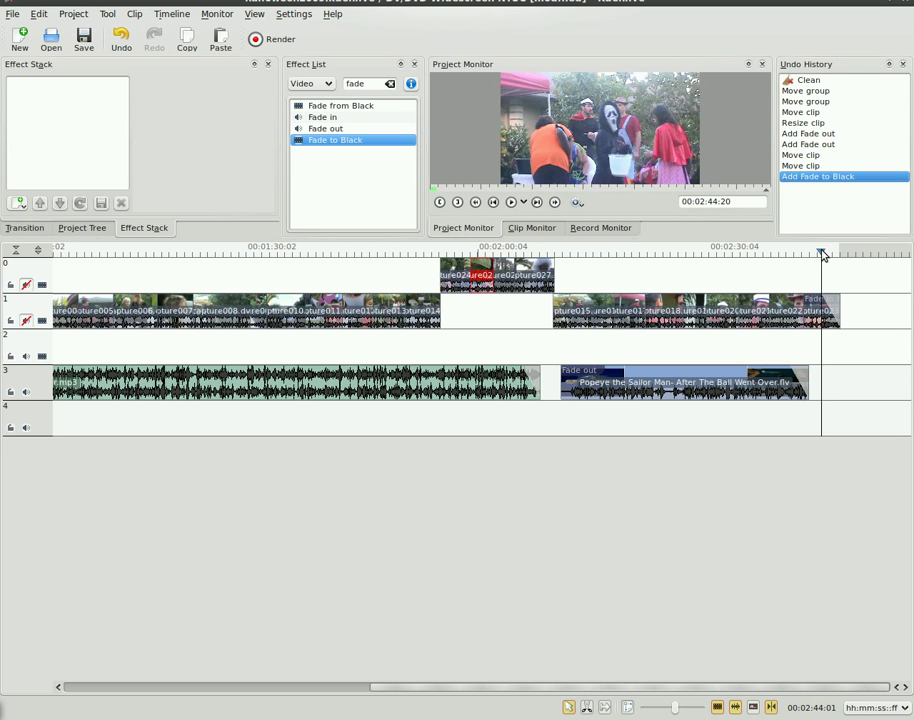
# Create a new project folder named 'Scan' in the Project Tree
pyautogui.click(80, 231)
pyautogui.click(31, 229)
pyautogui.click(82, 229)
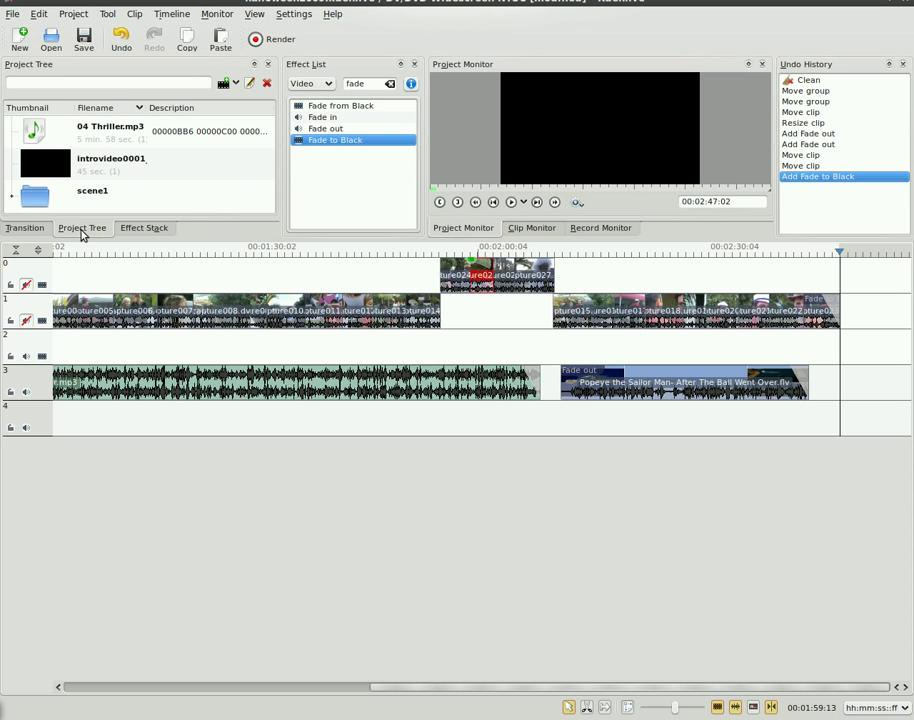
pyautogui.rightClick(110, 135)
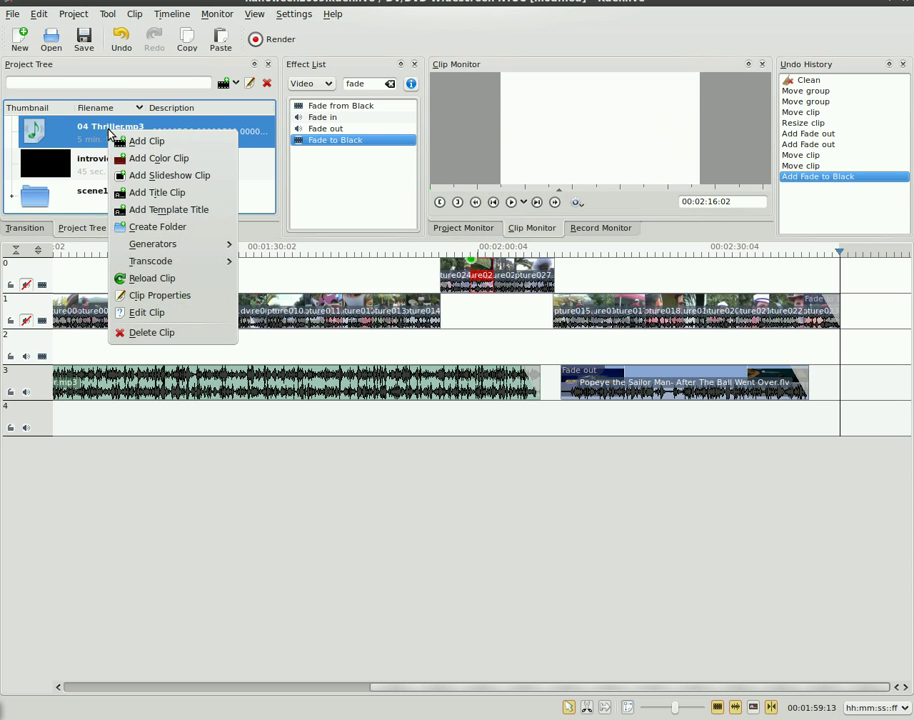
pyautogui.click(171, 228)
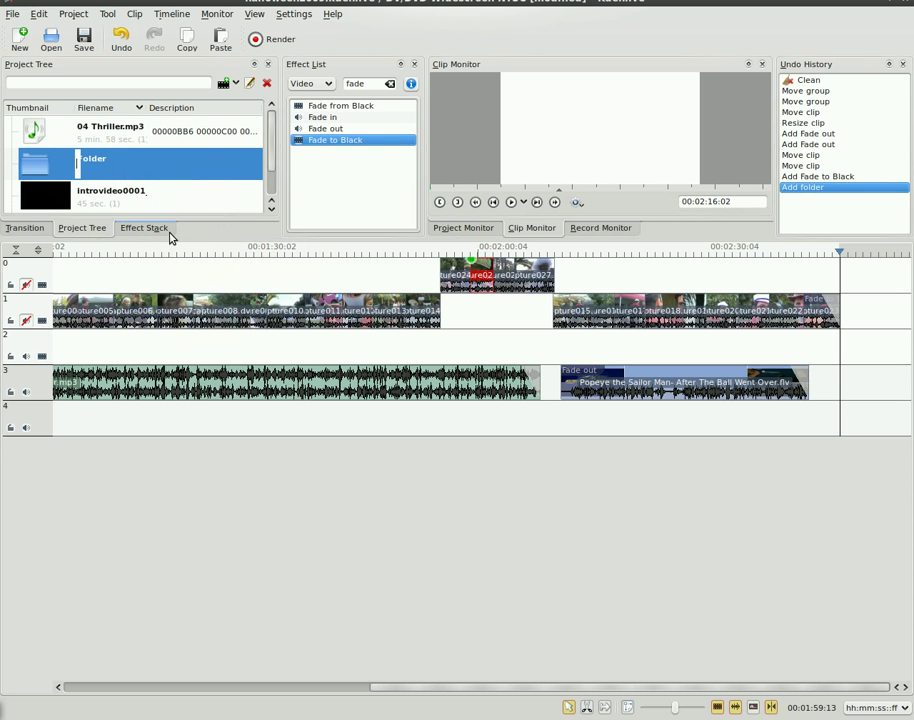
pyautogui.write('Scan')
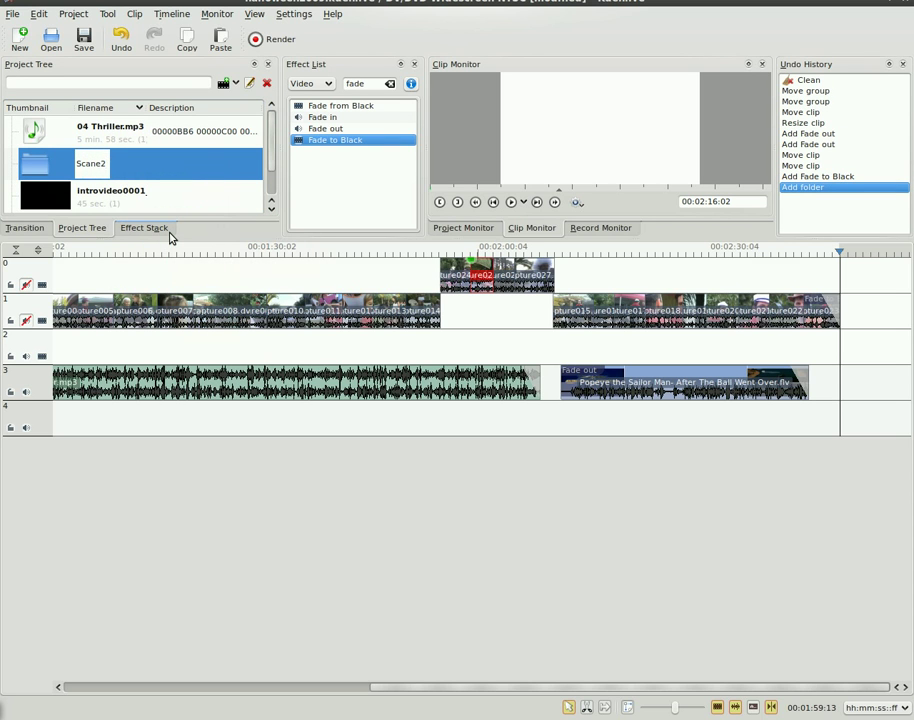
pyautogui.press('Return')
# Import the twenty scene2 .dv files into the folder and place them at the end of track 1
pyautogui.rightClick(114, 161)
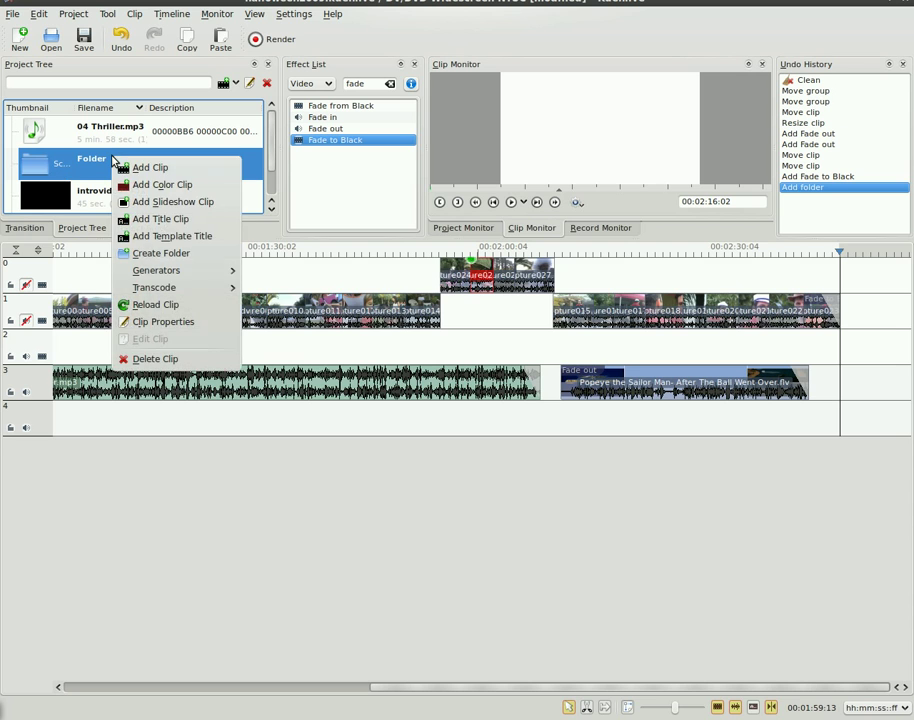
pyautogui.click(186, 170)
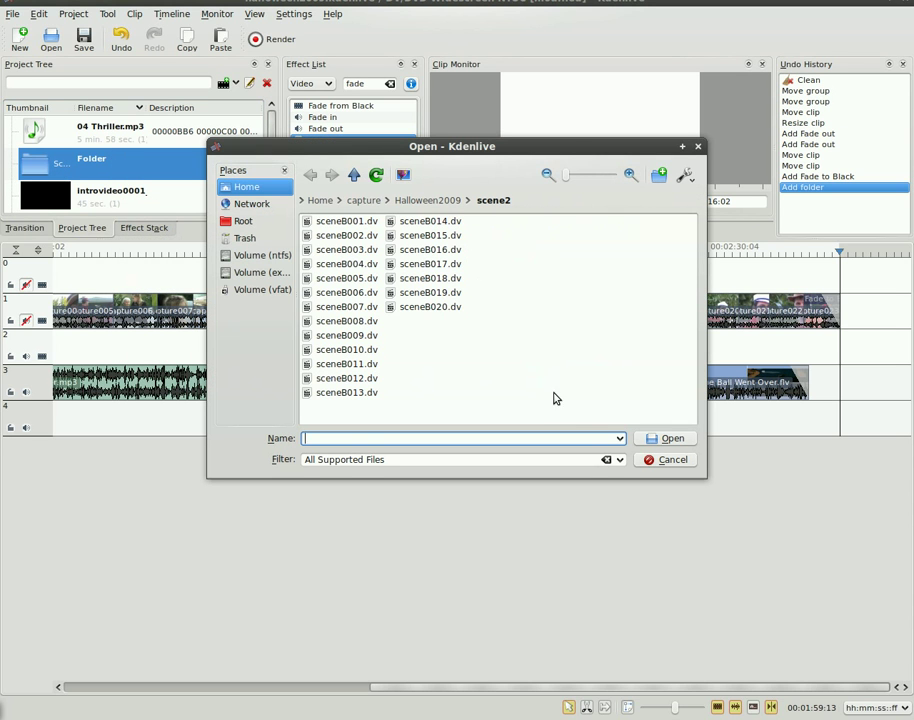
pyautogui.moveTo(570, 421); pyautogui.dragTo(305, 218)
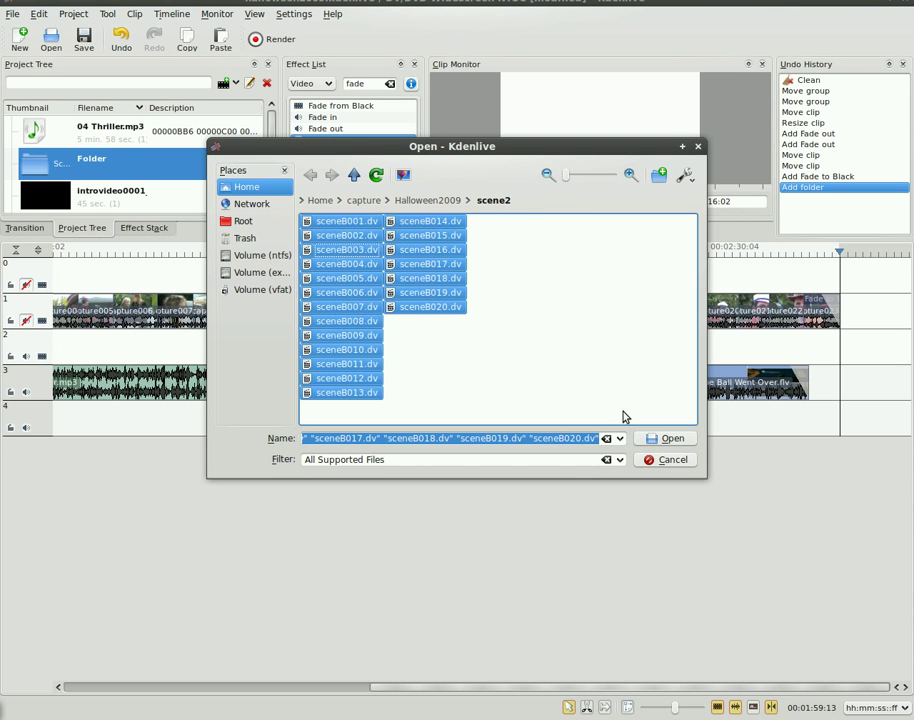
pyautogui.click(670, 440)
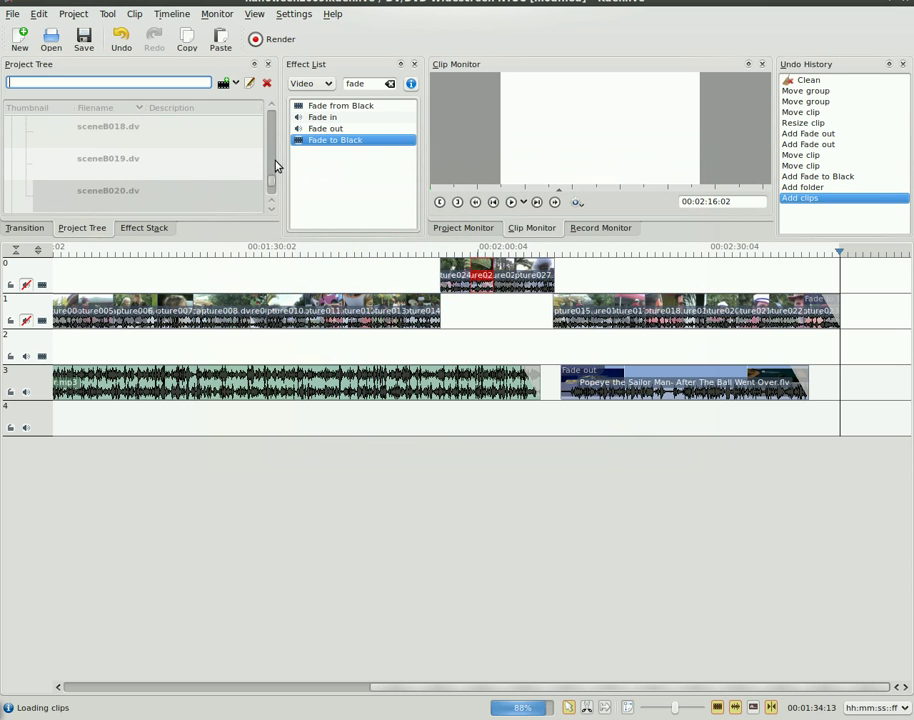
pyautogui.moveTo(270, 190); pyautogui.dragTo(268, 118)
pyautogui.moveTo(160, 174); pyautogui.dragTo(847, 333)
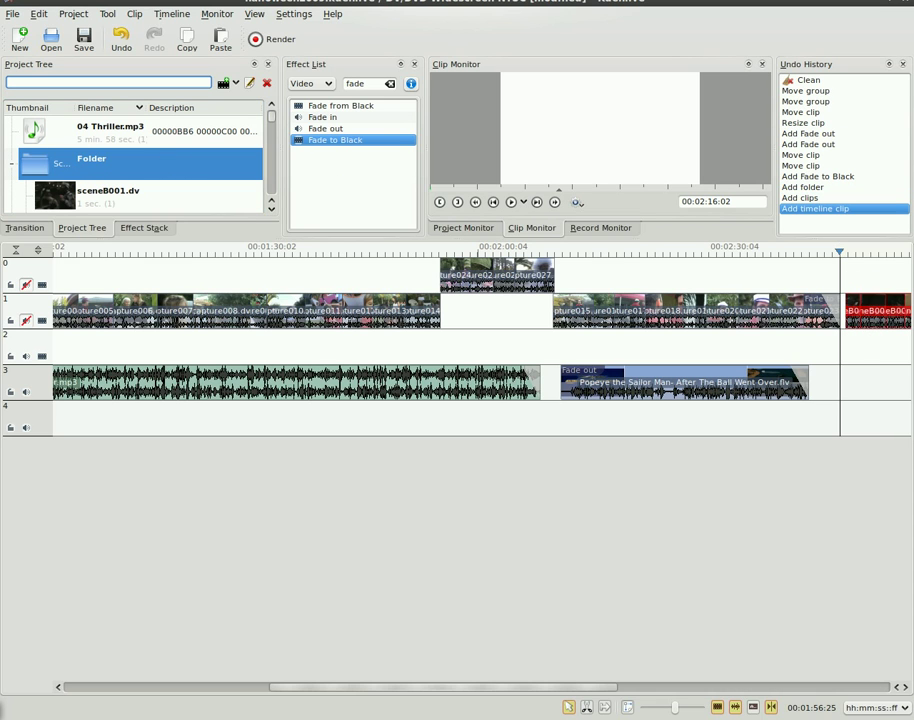
# Apply Fade from Black to the second clip on track 1, undoing a misplaced first attempt
pyautogui.click(338, 108)
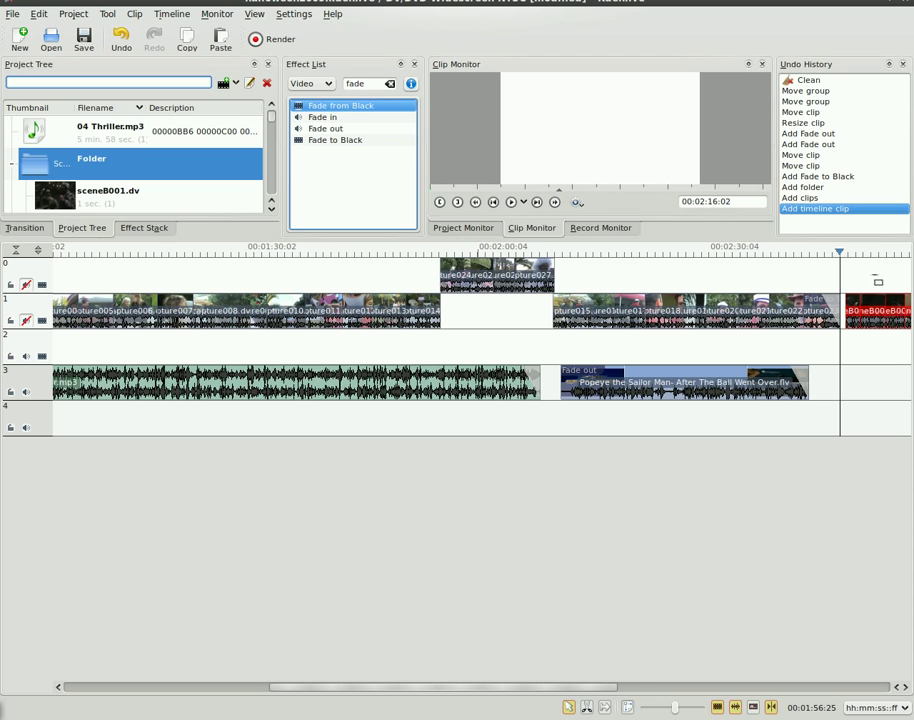
pyautogui.moveTo(878, 282); pyautogui.dragTo(852, 311)
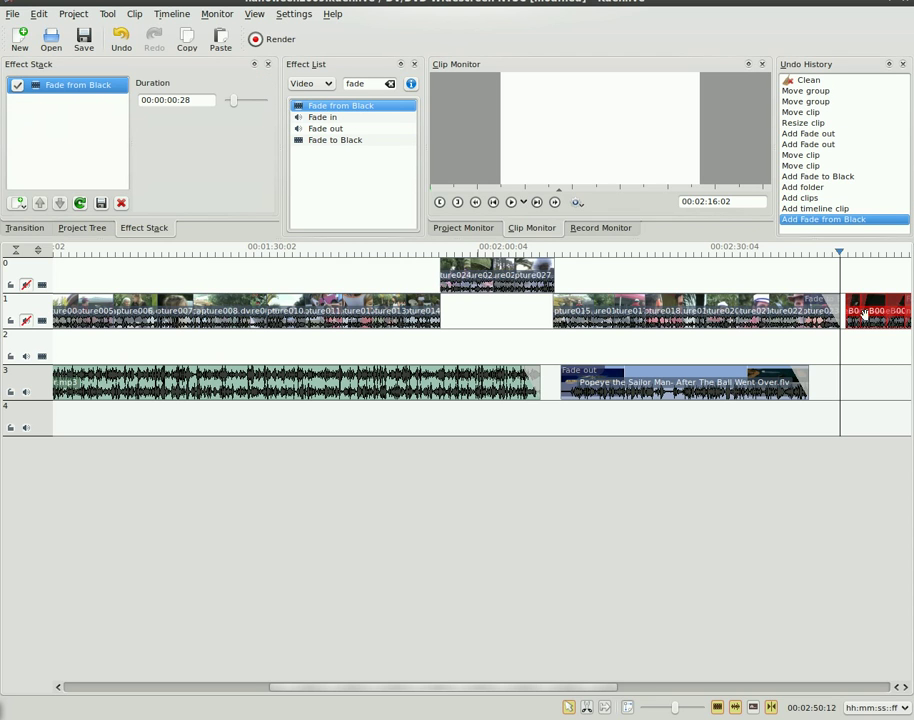
pyautogui.hotkey('ctrl', 'z')
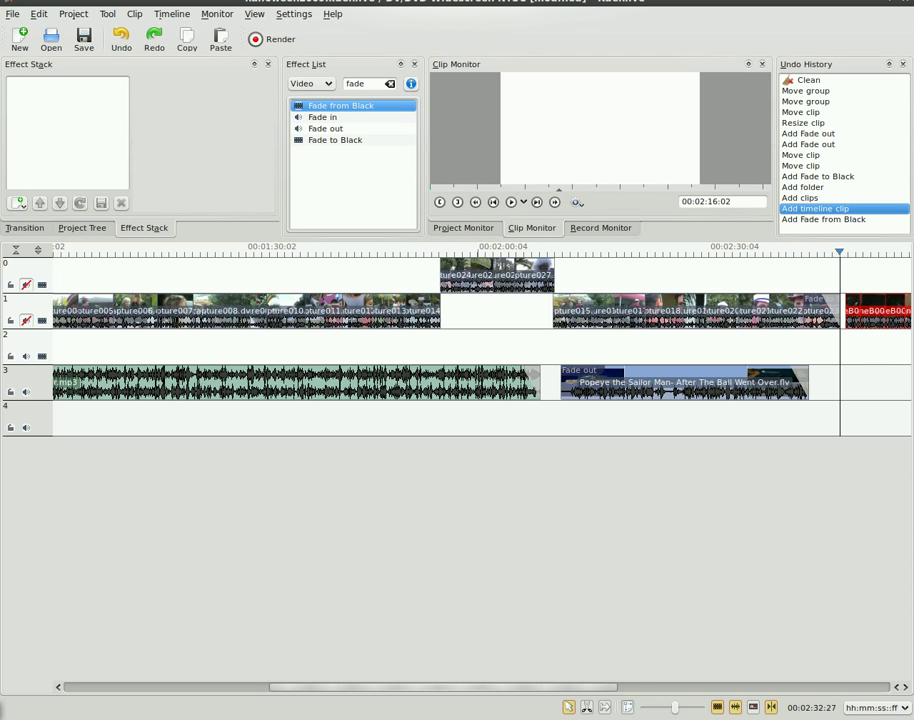
pyautogui.moveTo(484, 688); pyautogui.dragTo(760, 683)
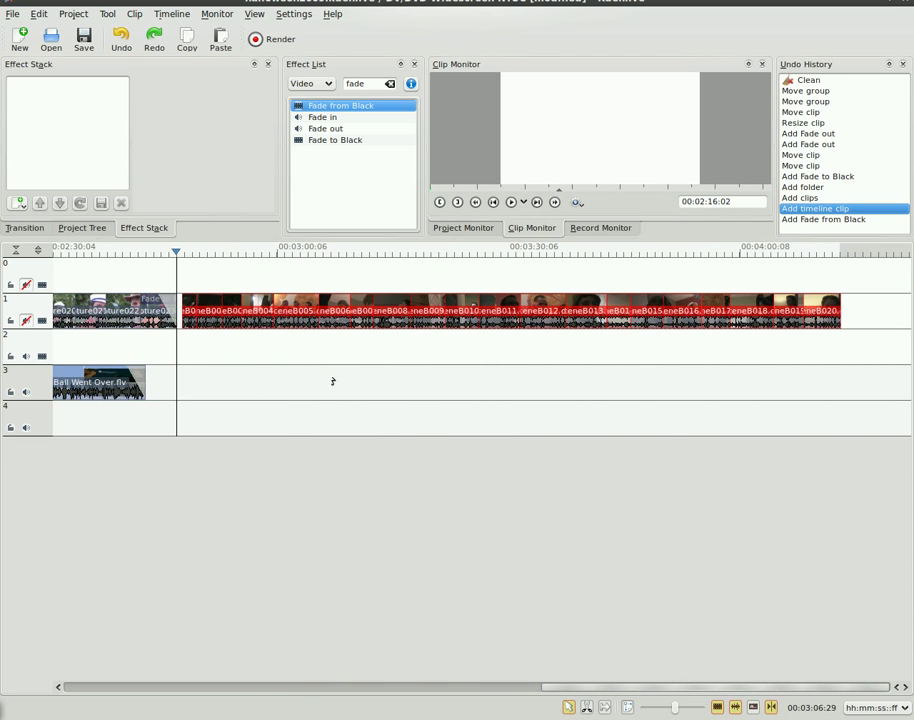
pyautogui.click(302, 548)
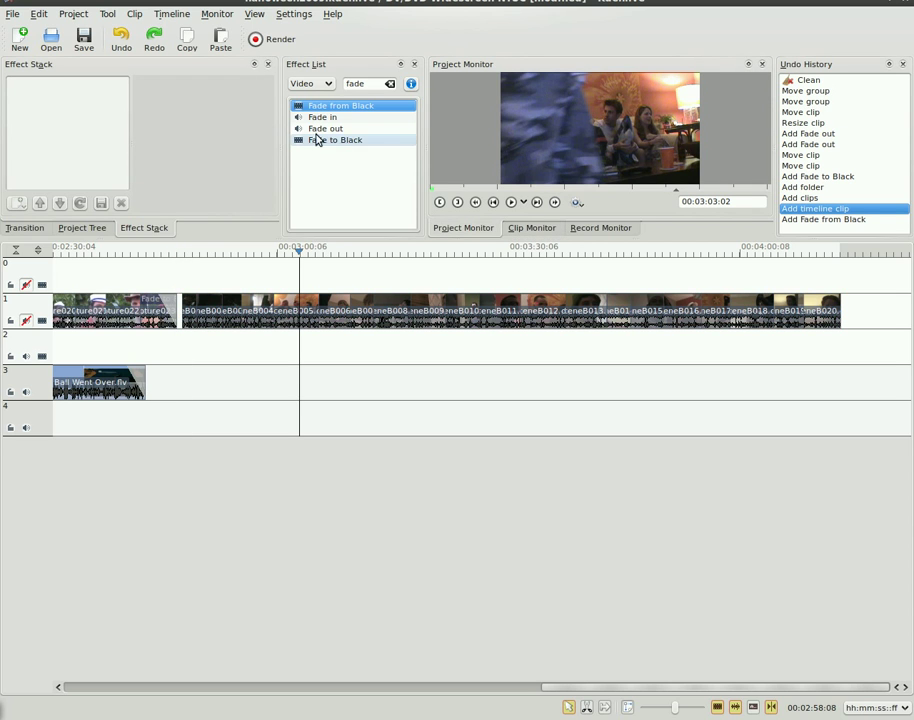
pyautogui.click(190, 303)
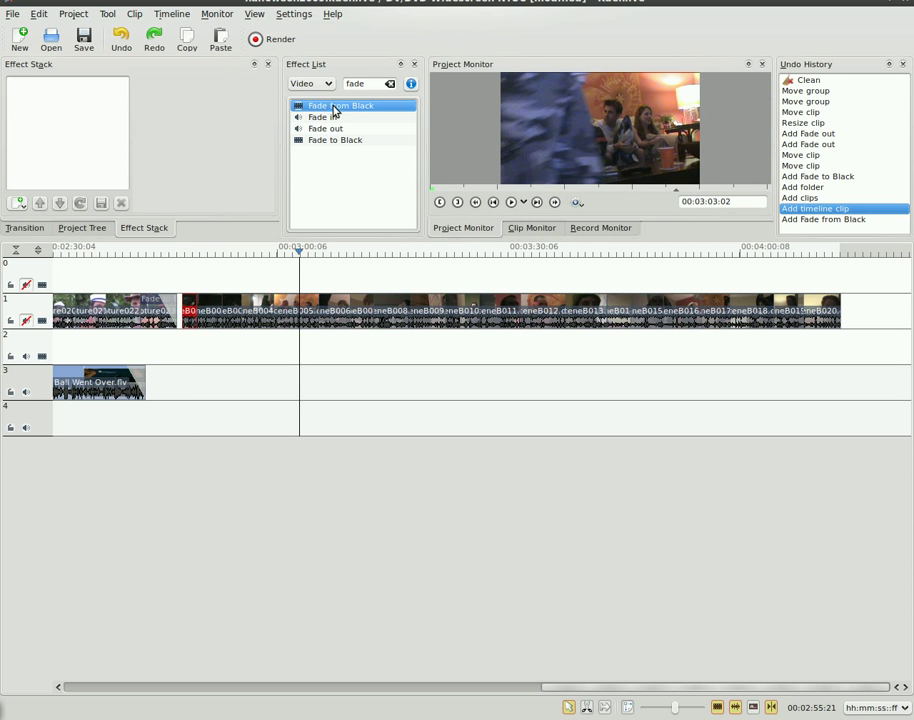
pyautogui.moveTo(337, 110); pyautogui.dragTo(187, 303)
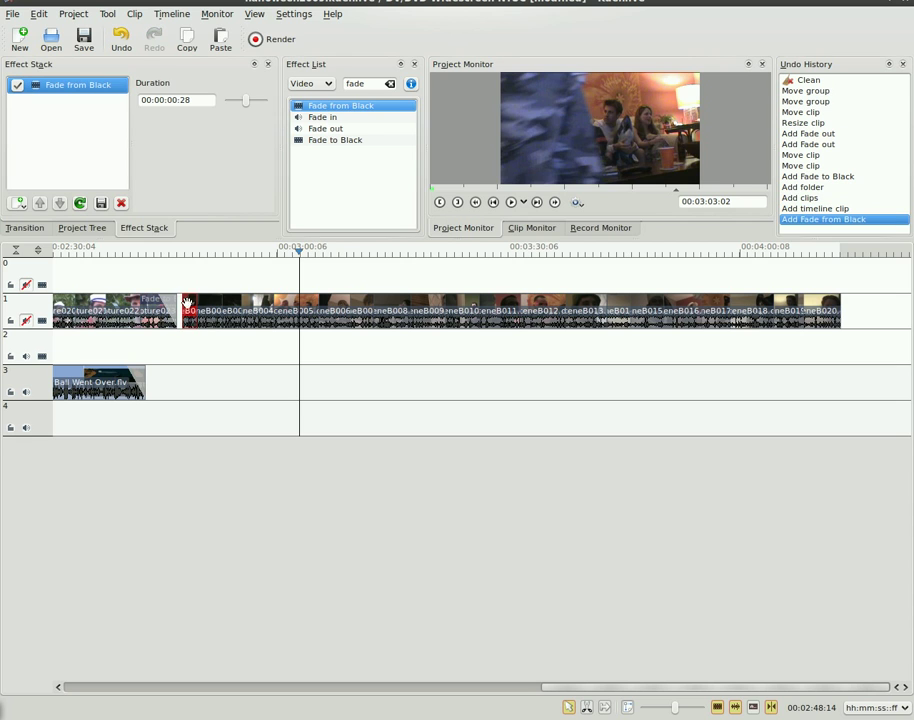
# Preview the fade-in from just before the clip, then save the project
pyautogui.click(181, 253)
pyautogui.press('space')
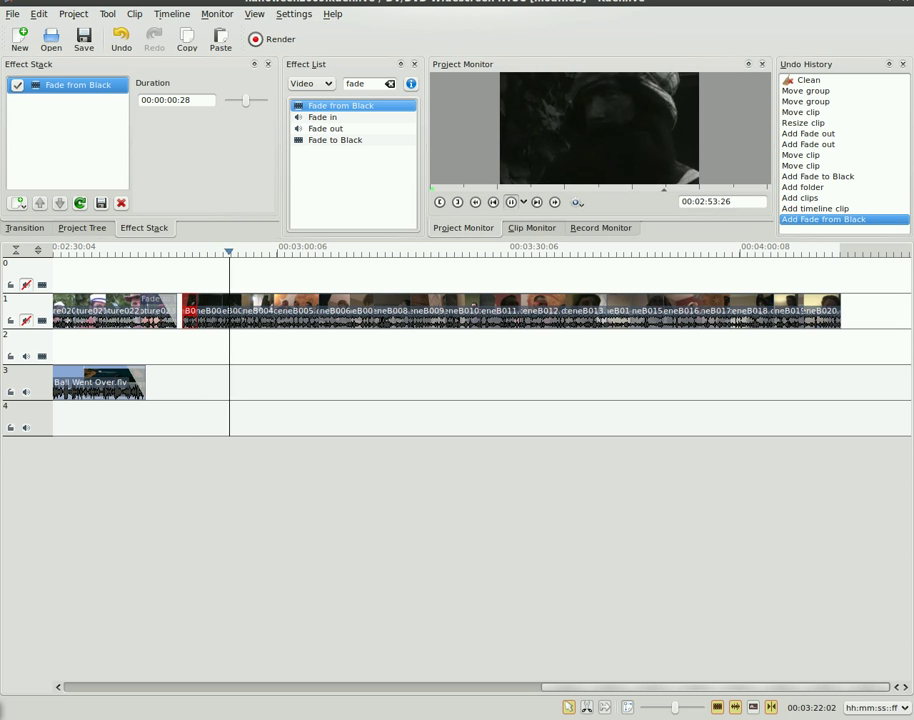
pyautogui.click(512, 204)
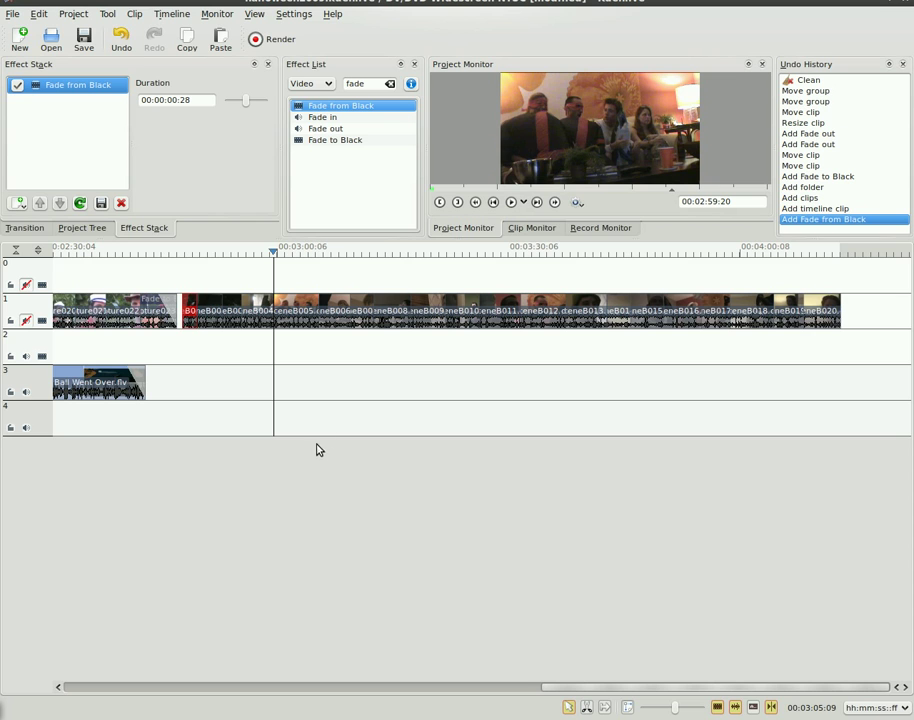
pyautogui.click(86, 40)
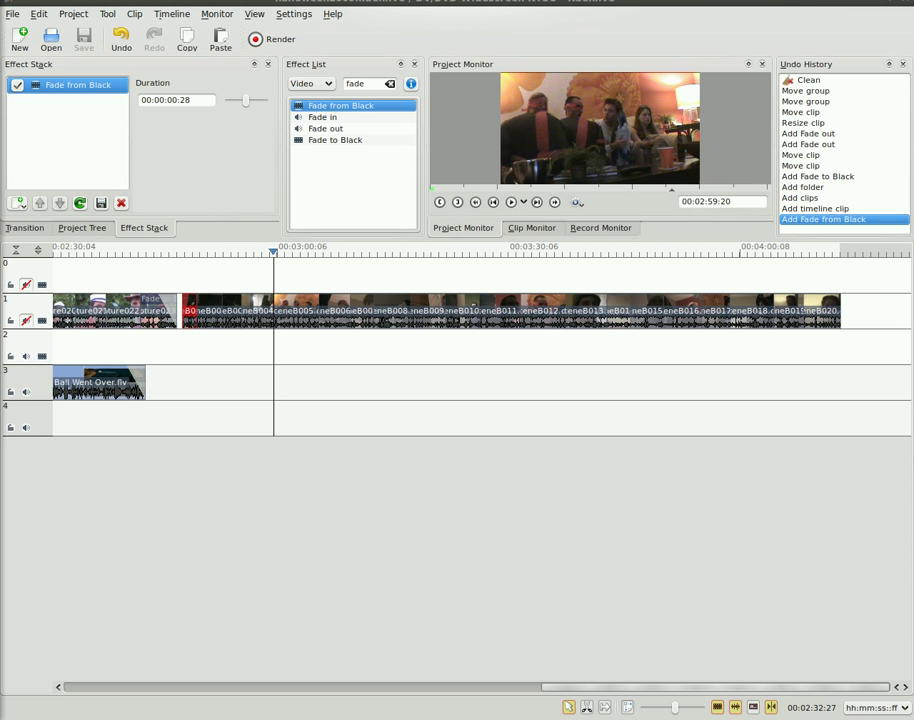
# Watch the Monster Mash video in Firefox, then switch to the file browser
pyautogui.hotkey('alt', 'Tab')
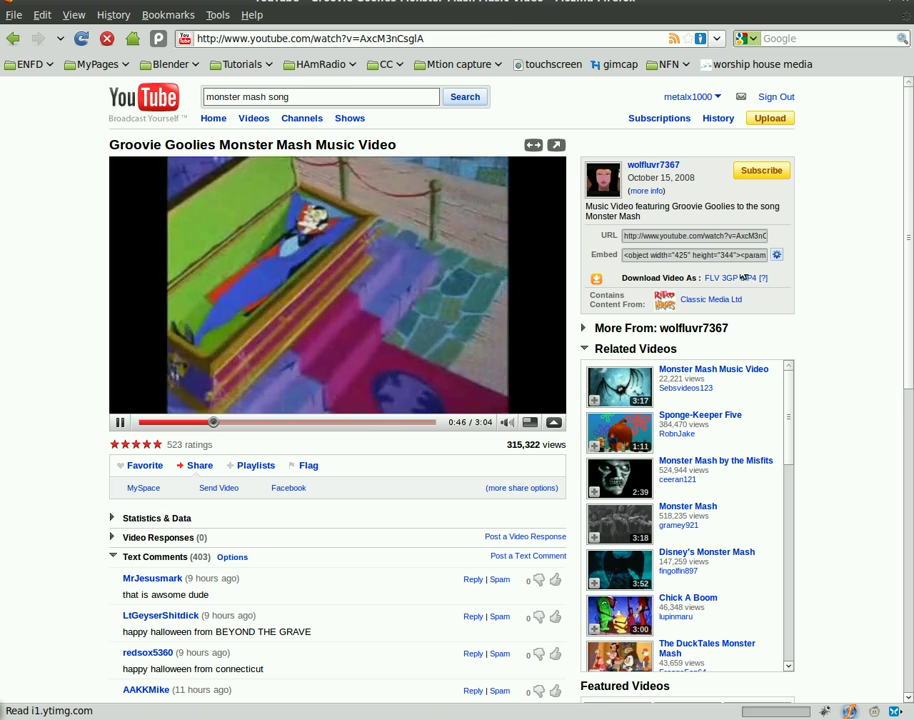
pyautogui.hotkey('alt', 'Tab')
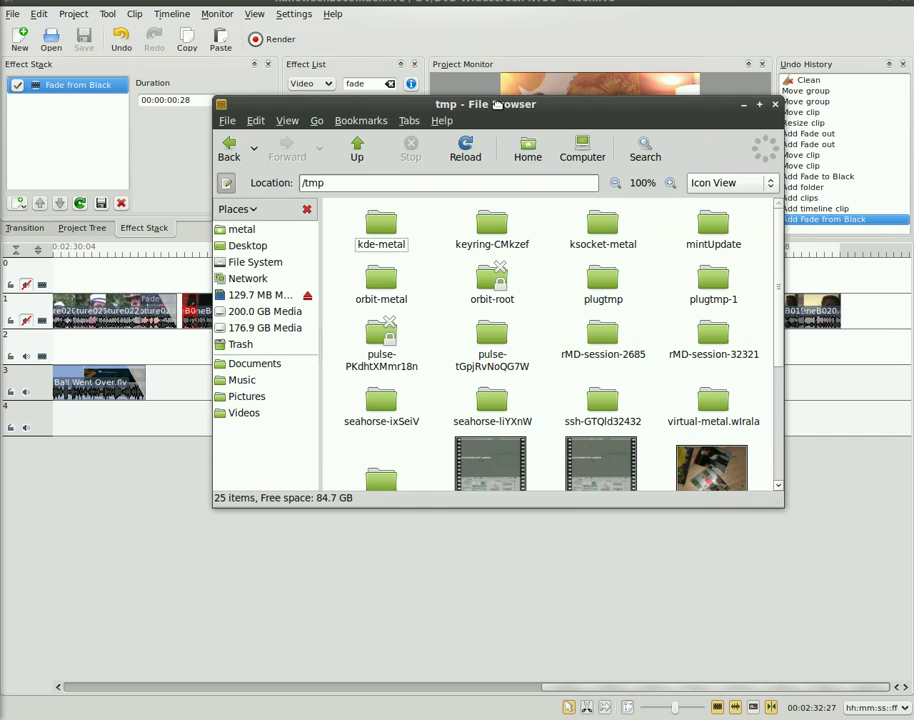
# Copy FlashWBoQXb from /tmp into capture/Halloween2009 and minimize the file browser
pyautogui.doubleClick(499, 104)
pyautogui.click(388, 345)
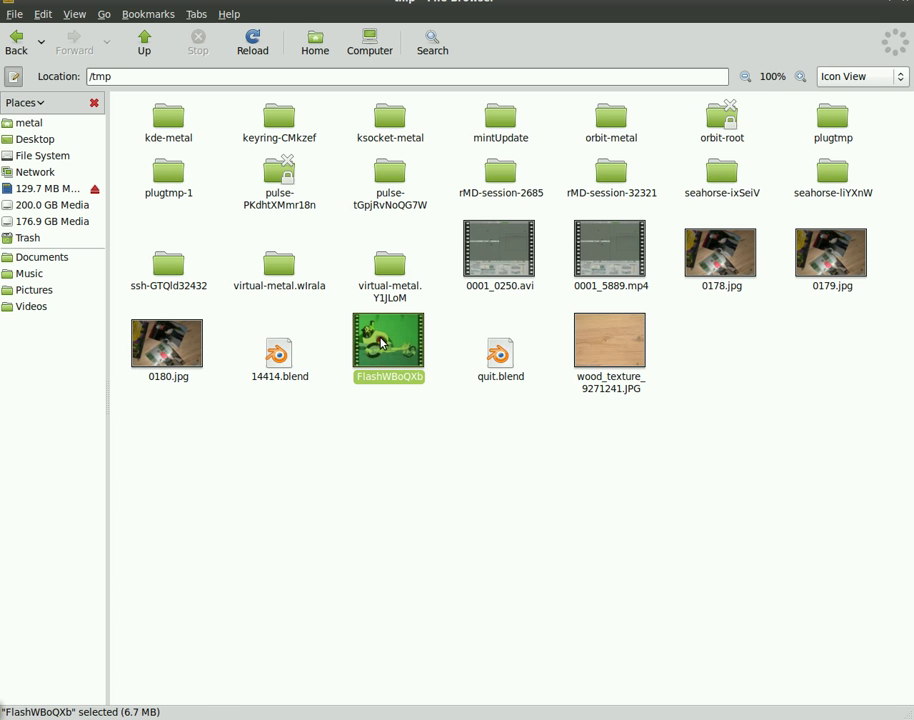
pyautogui.hotkey('ctrl', 'c')
pyautogui.click(310, 48)
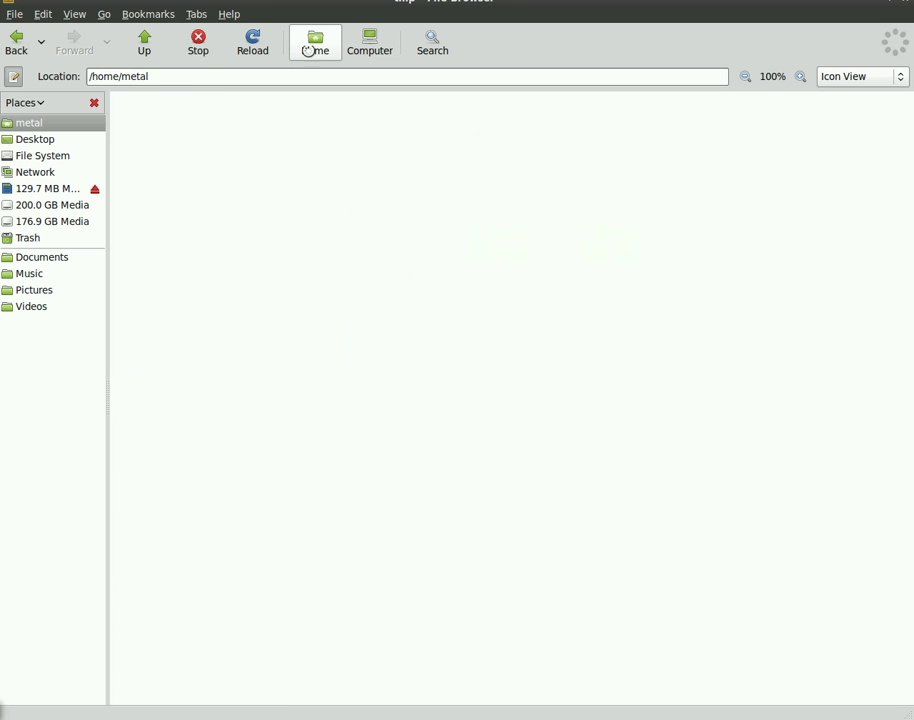
pyautogui.doubleClick(294, 128)
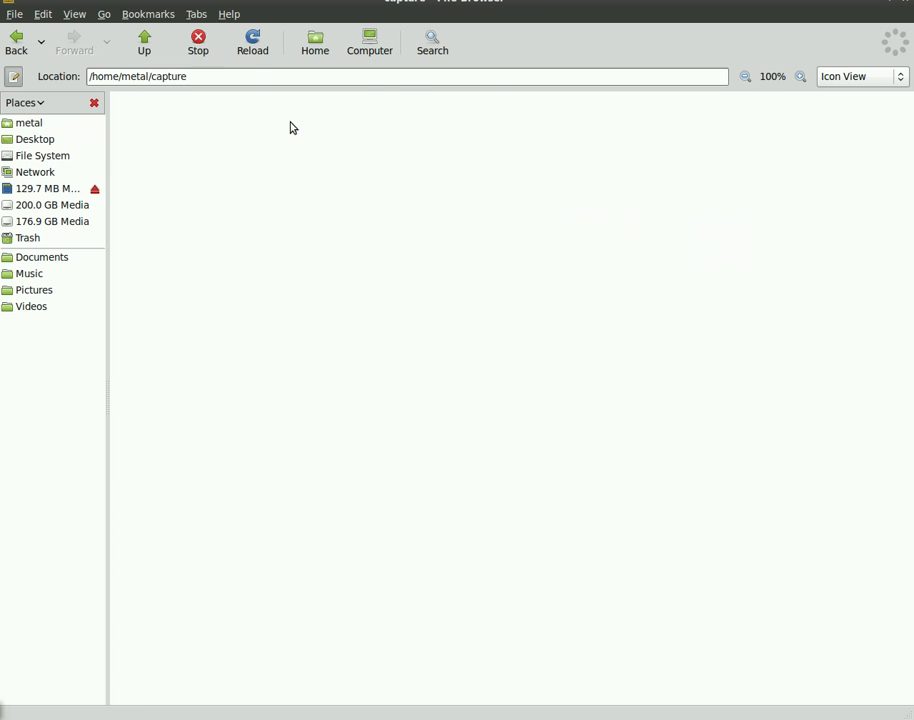
pyautogui.doubleClick(178, 126)
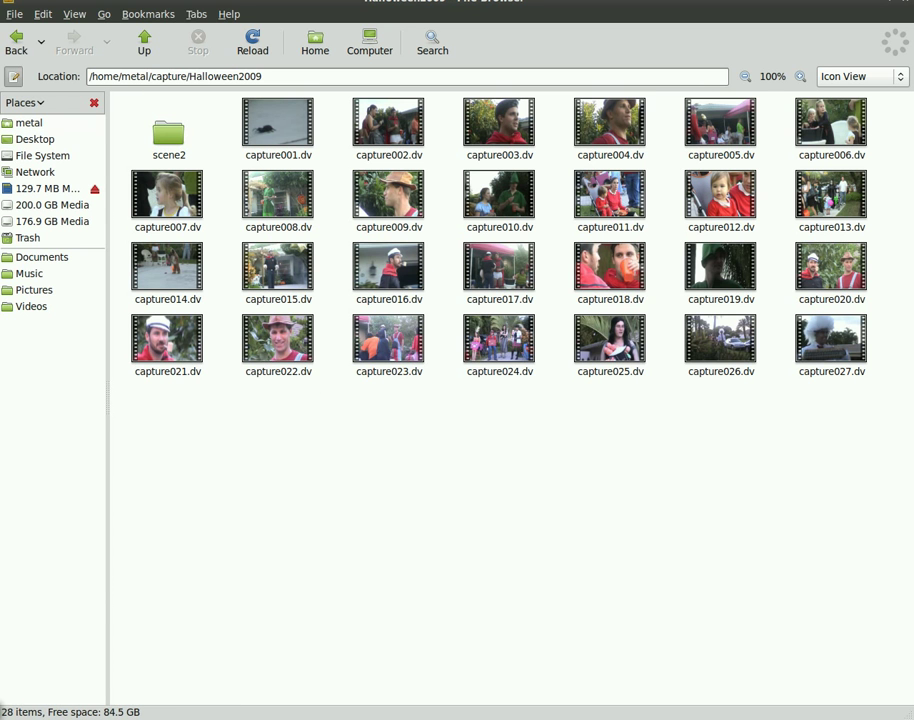
pyautogui.hotkey('ctrl', 'v')
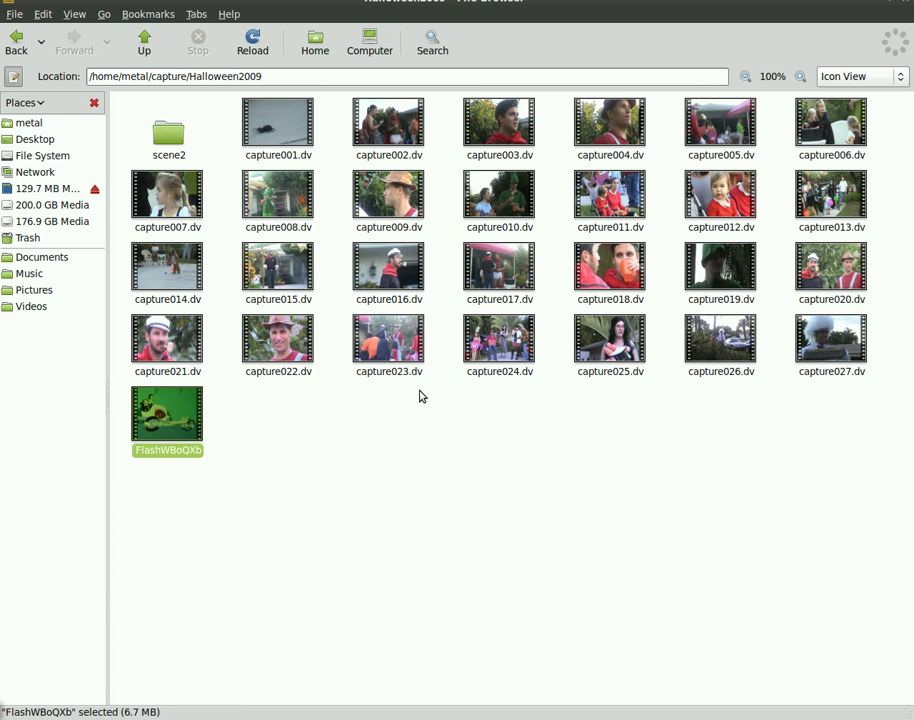
pyautogui.doubleClick(517, 2)
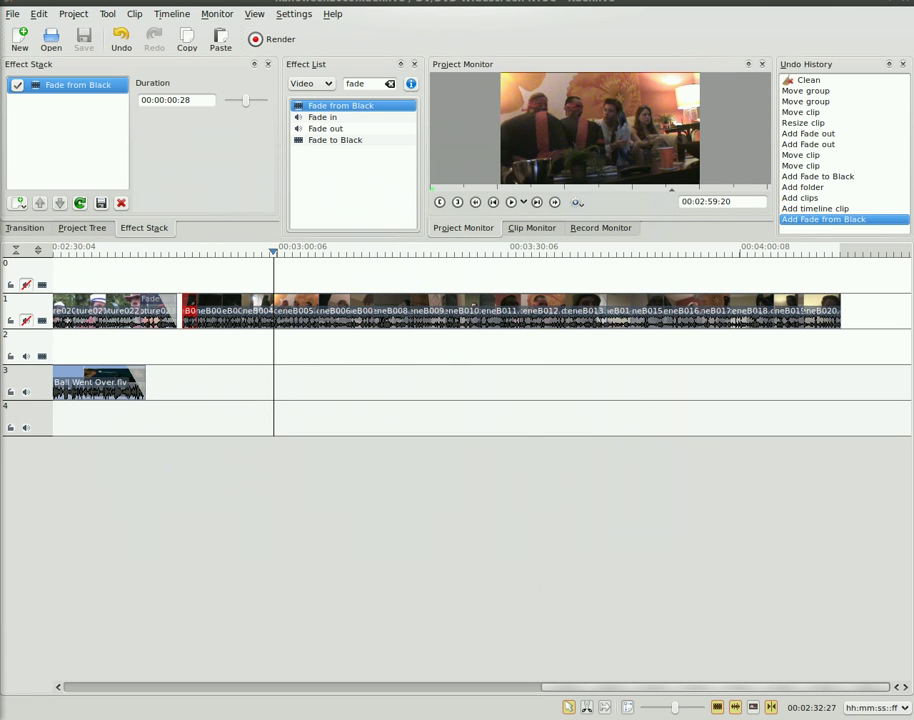
pyautogui.hotkey('alt', 'Tab')
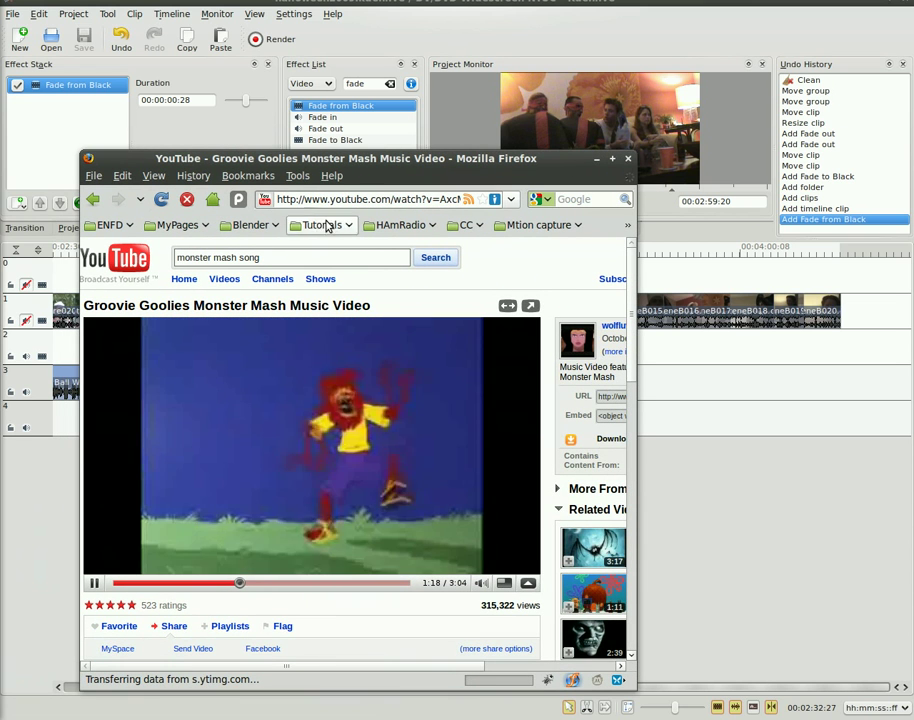
# Pause the video, return to Kdenlive, and browse Halloween2009 in Add Clip with the All Files filter
pyautogui.click(94, 582)
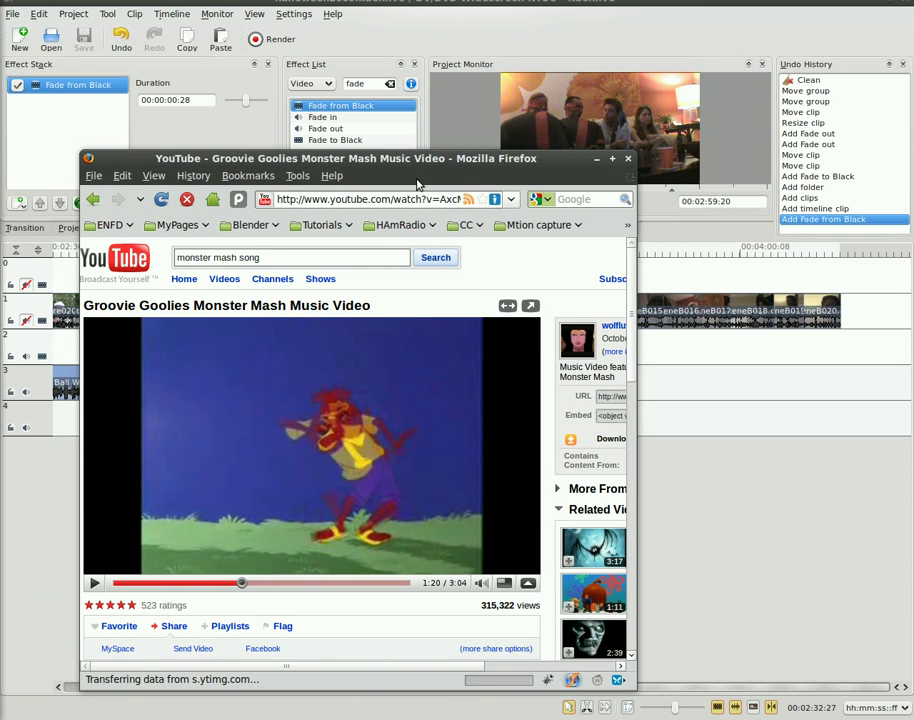
pyautogui.hotkey('alt', 'Tab')
pyautogui.click(83, 228)
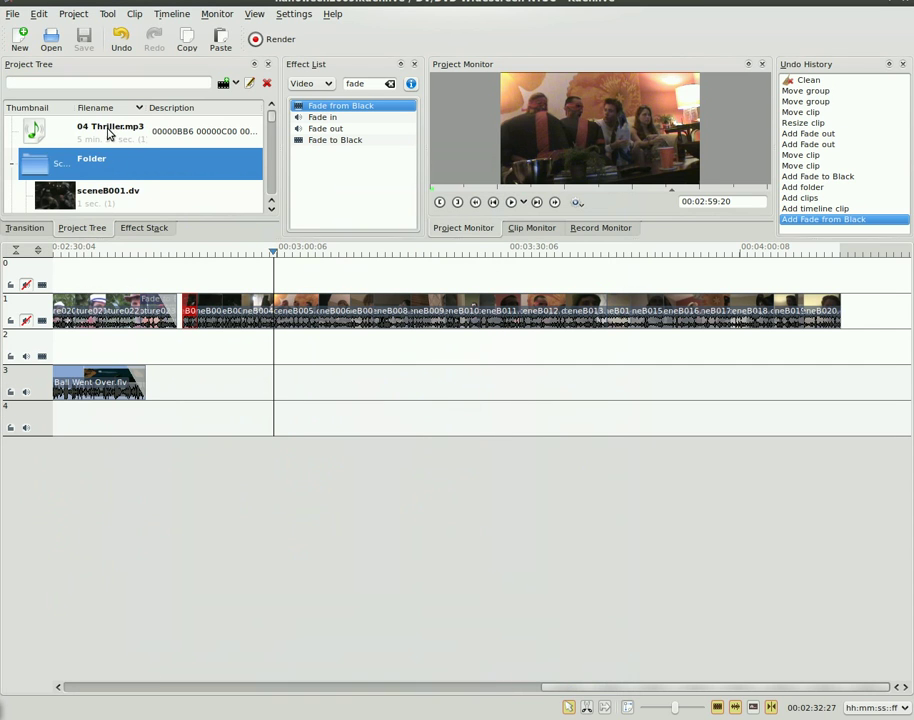
pyautogui.click(110, 133)
pyautogui.click(224, 83)
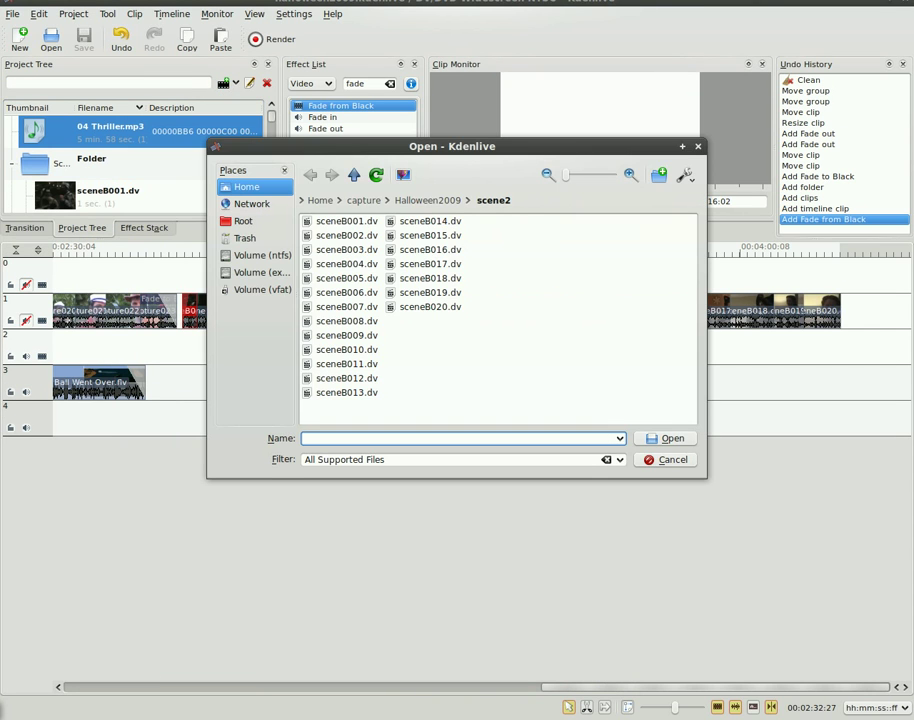
pyautogui.click(354, 175)
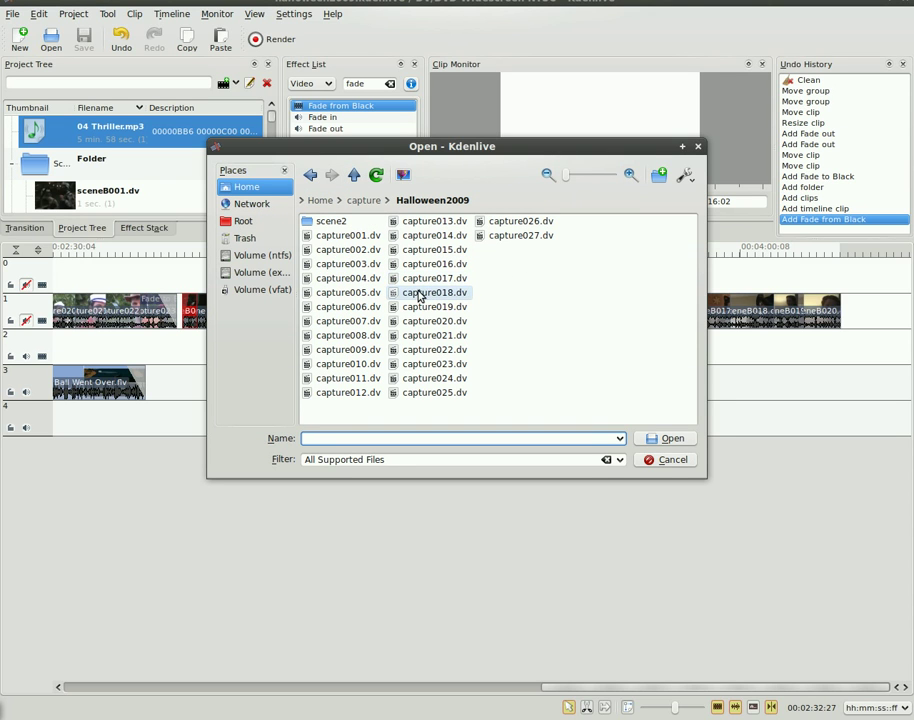
pyautogui.click(620, 461)
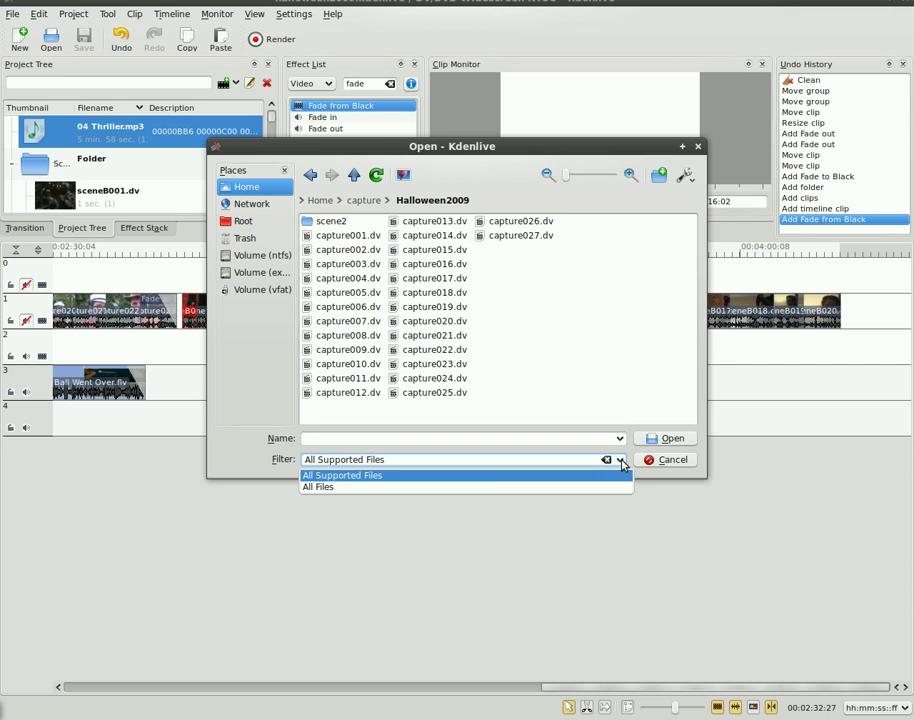
pyautogui.click(497, 486)
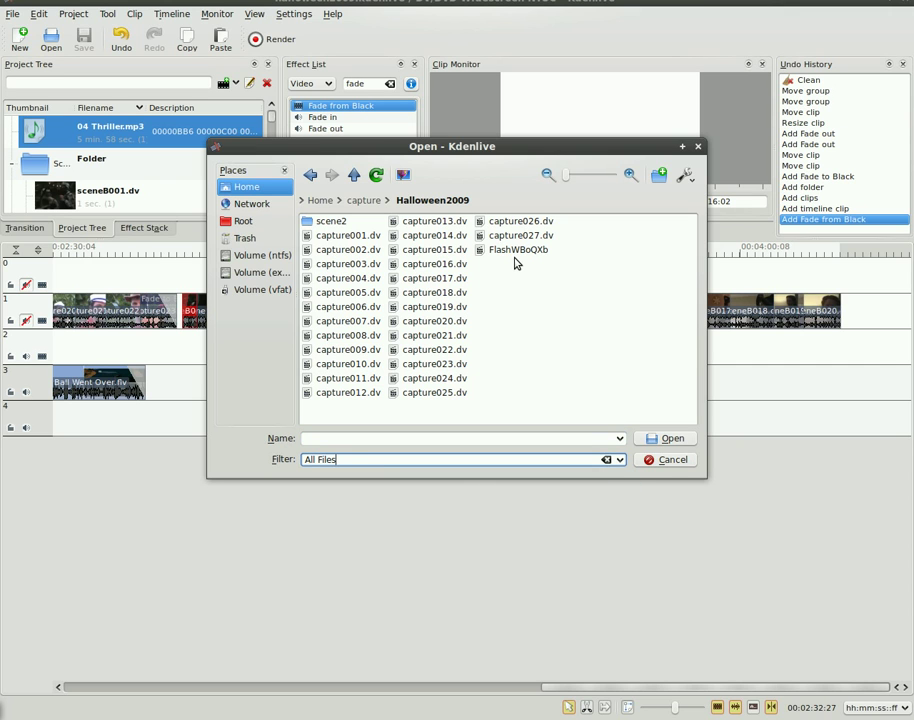
# Import FlashWBoQXb, place it on track 3 near the playhead, and trim its start
pyautogui.doubleClick(514, 252)
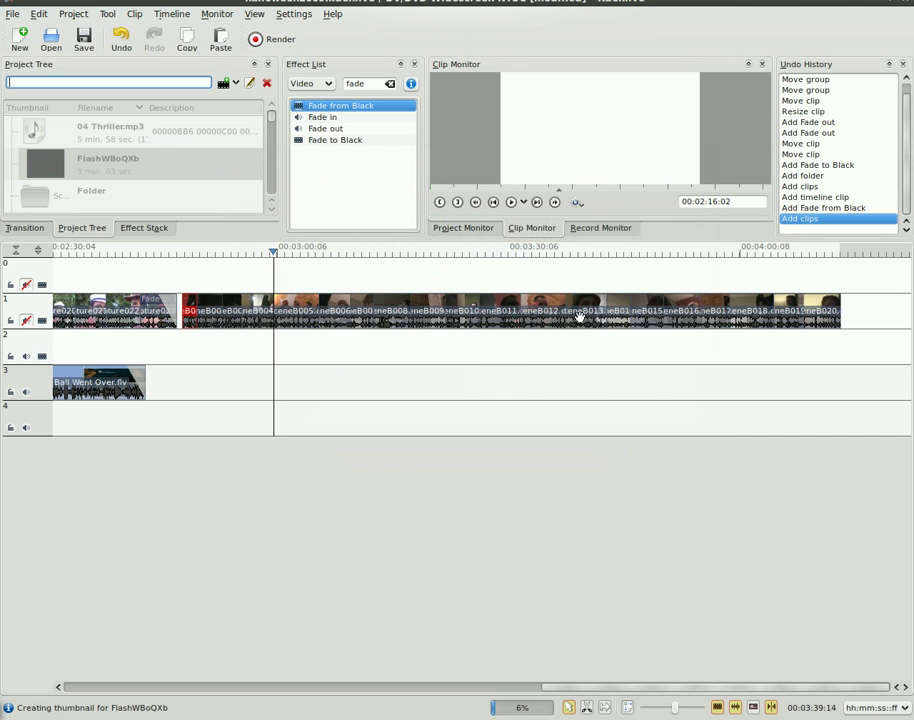
pyautogui.moveTo(83, 163); pyautogui.dragTo(148, 388)
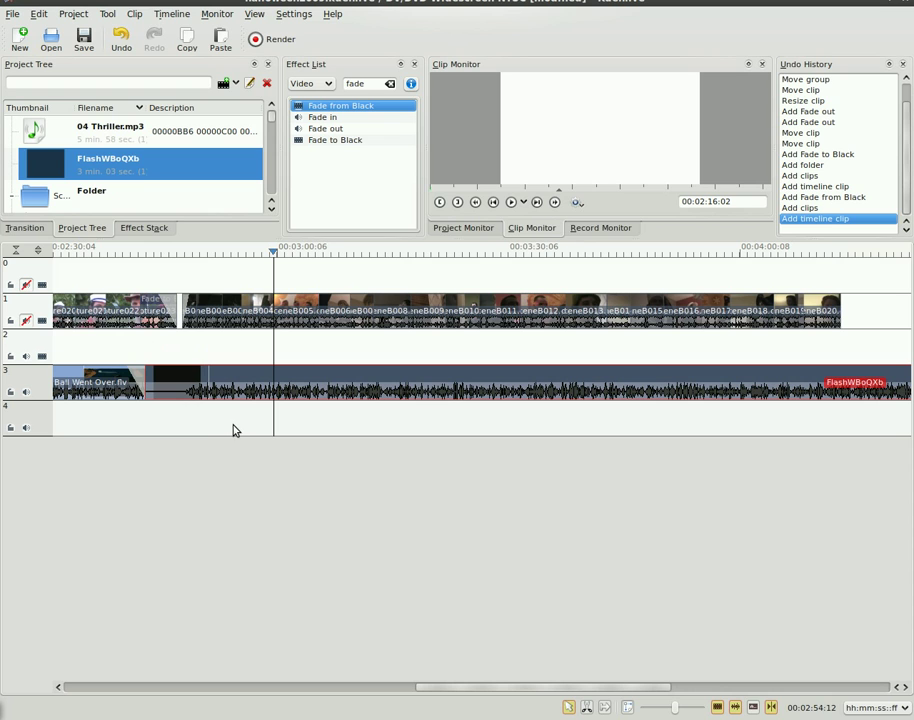
pyautogui.click(183, 257)
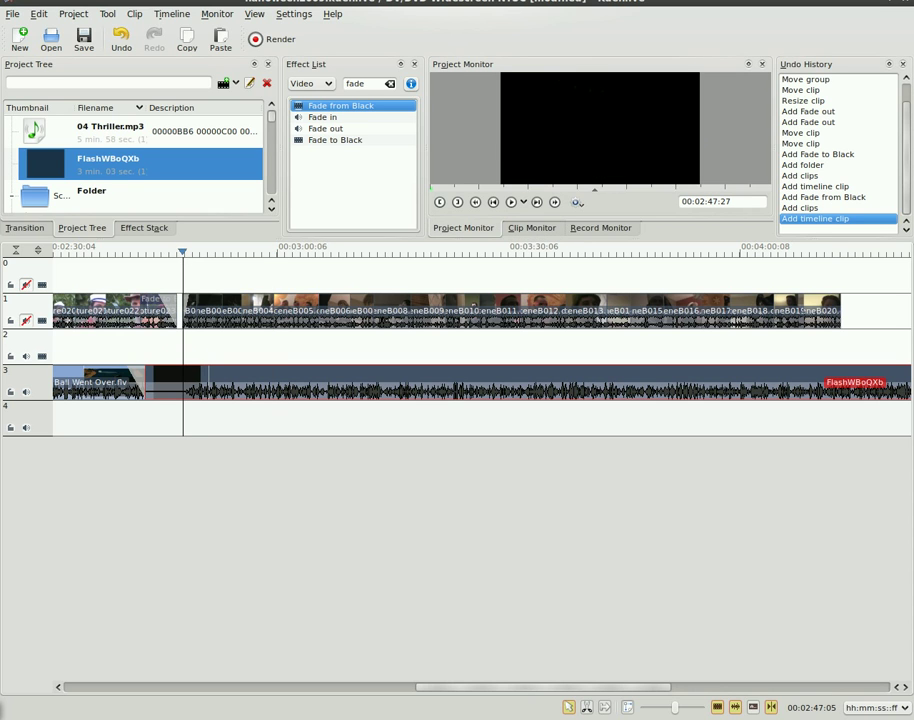
pyautogui.click(511, 203)
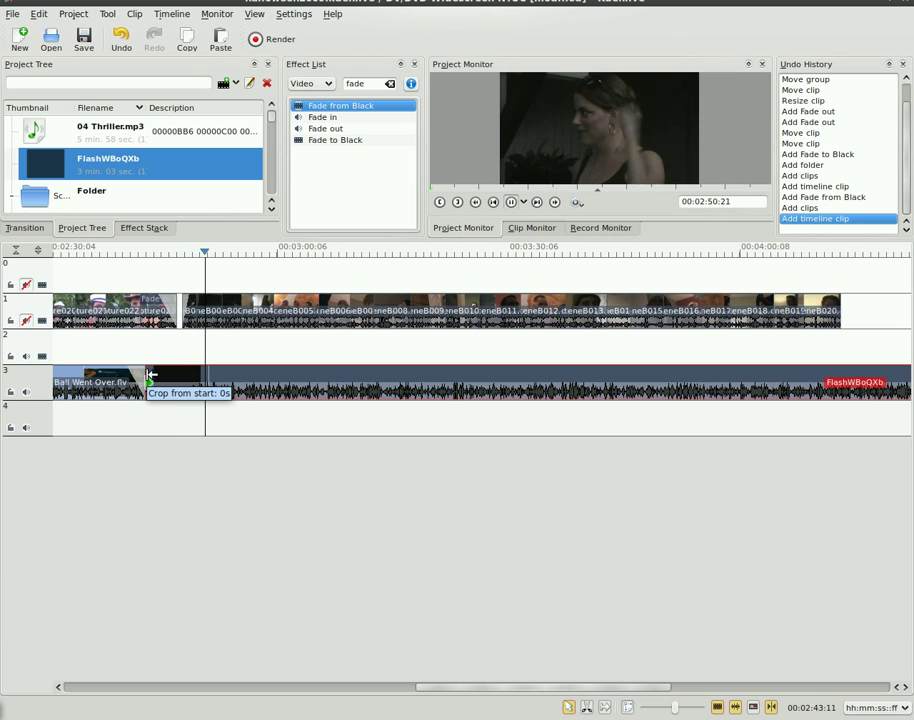
pyautogui.moveTo(147, 380)
pyautogui.mouseDown()
pyautogui.moveTo(187, 377)
pyautogui.moveTo(155, 378)
pyautogui.mouseUp()
pyautogui.moveTo(325, 381); pyautogui.dragTo(316, 373)
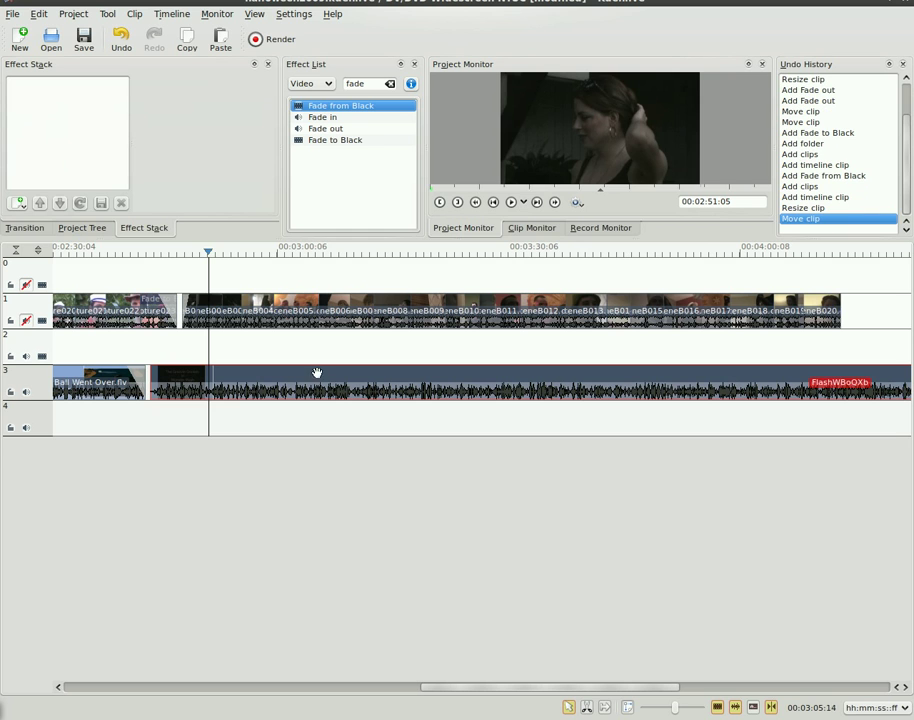
# Preview the join after Ball Went Over.flv and move FlashWBoQXb down to track 4
pyautogui.click(141, 253)
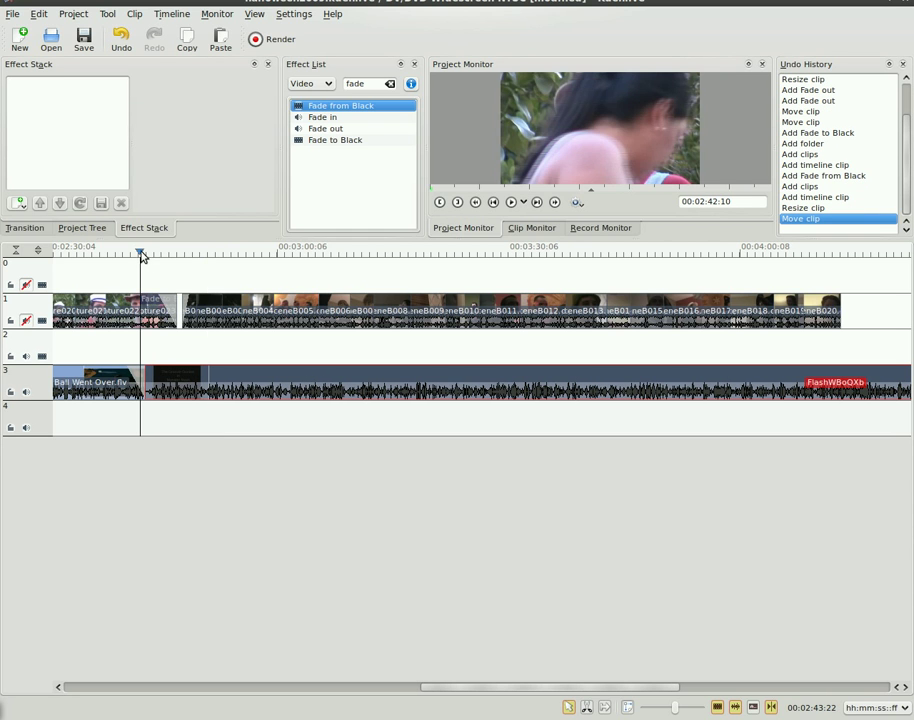
pyautogui.click(510, 202)
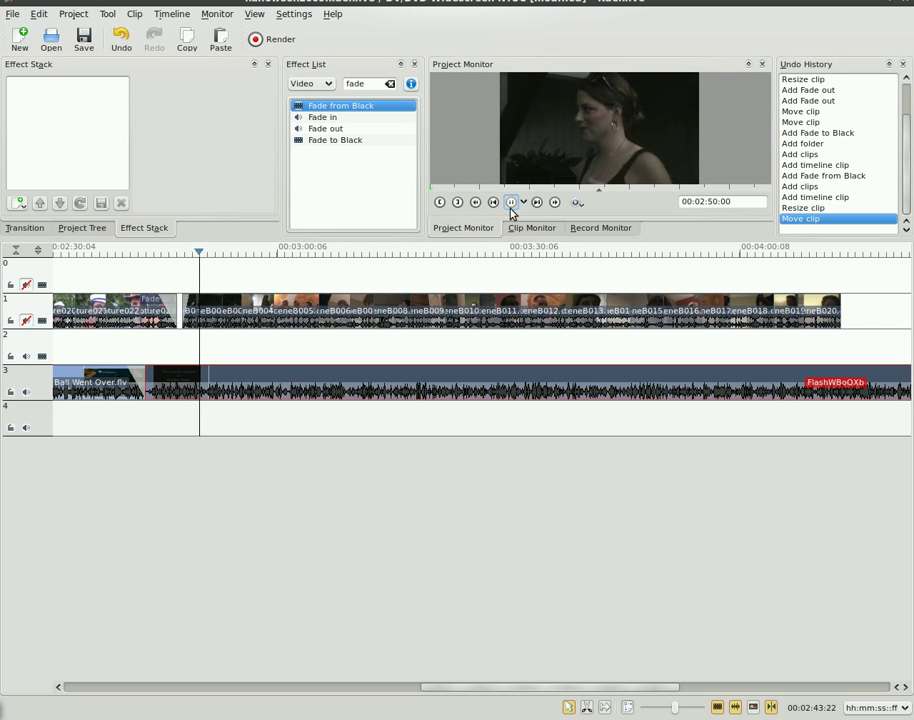
pyautogui.click(511, 203)
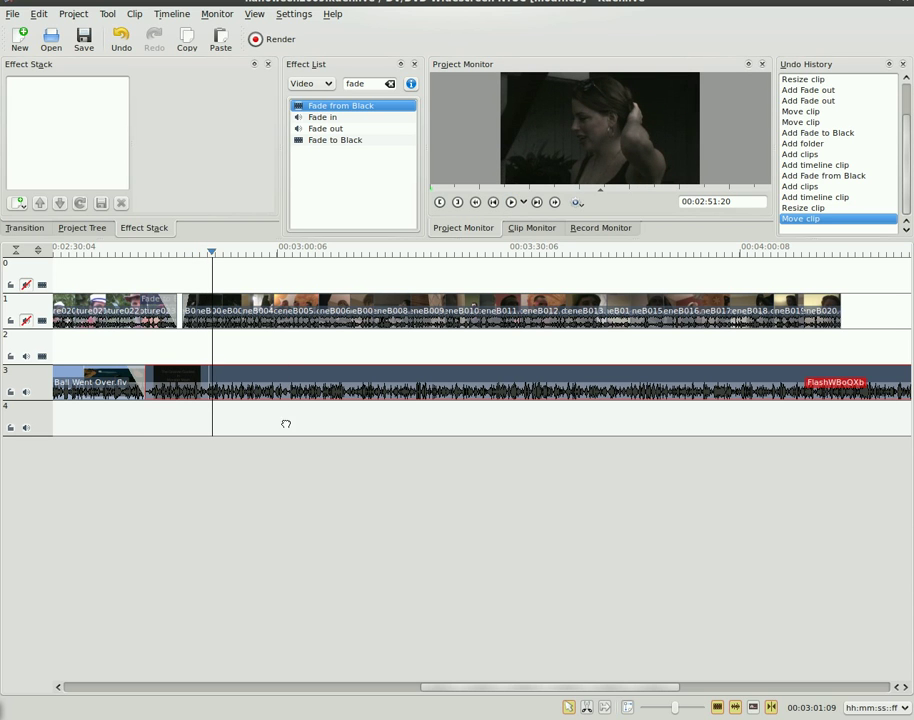
pyautogui.moveTo(296, 392)
pyautogui.mouseDown()
pyautogui.moveTo(298, 416)
pyautogui.moveTo(320, 414)
pyautogui.moveTo(296, 416)
pyautogui.mouseUp()
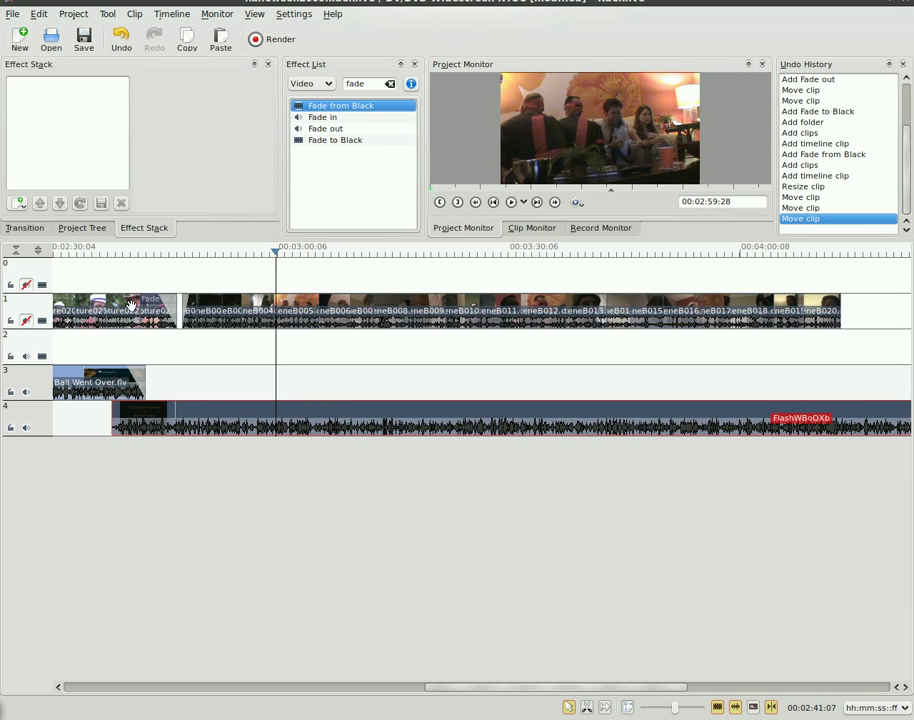
# Play the project from where the Monster Mash music clip begins, then stop
pyautogui.click(104, 252)
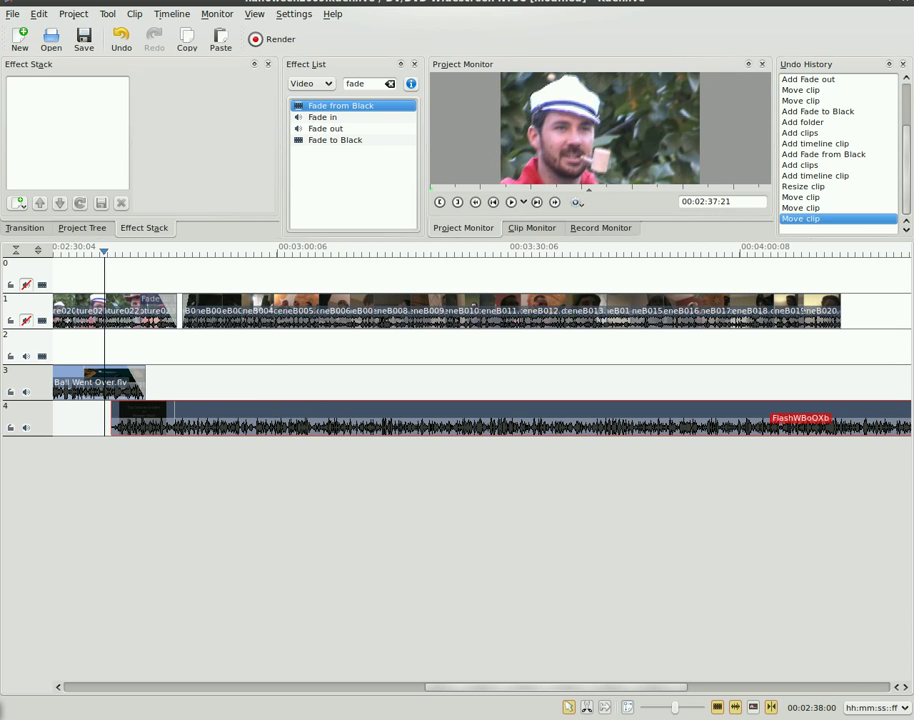
pyautogui.click(515, 203)
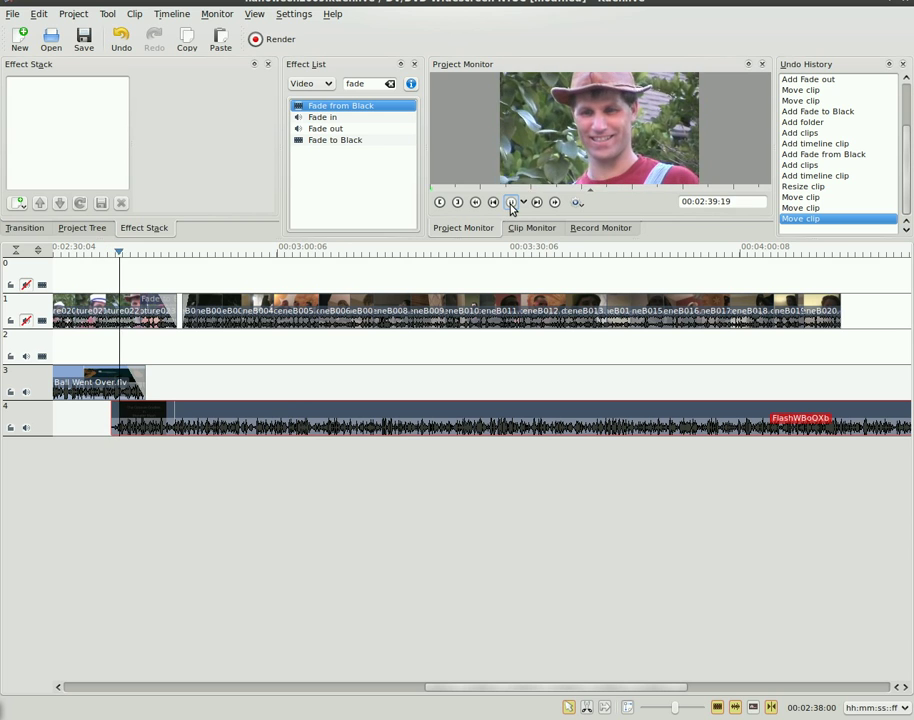
pyautogui.click(510, 203)
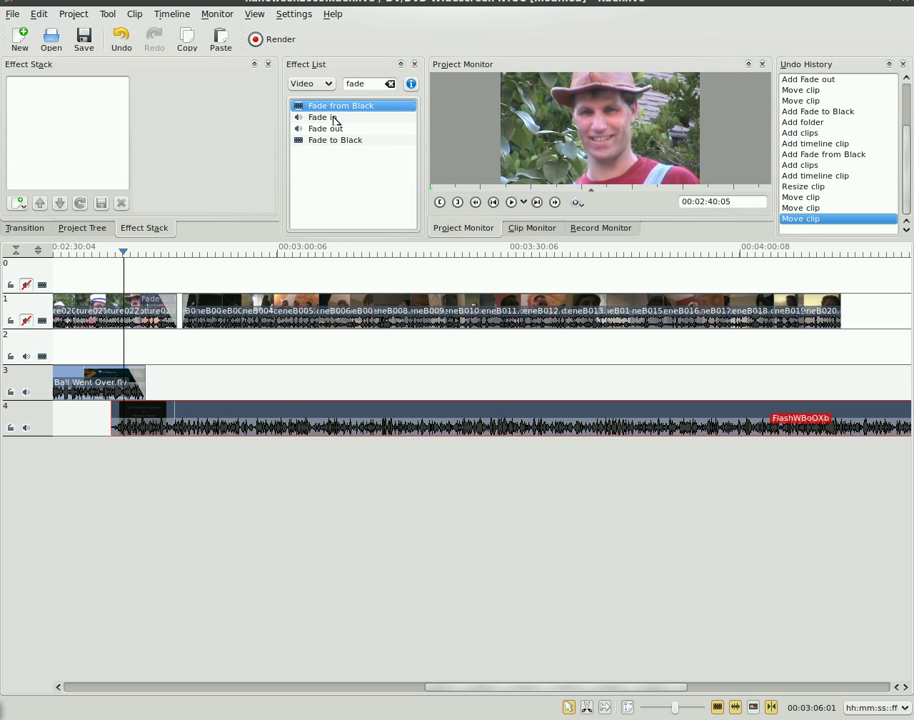
# Apply an audio Fade in (00:00:02:15) to the track 4 Monster Mash clip and play it back
pyautogui.click(318, 87)
pyautogui.click(316, 121)
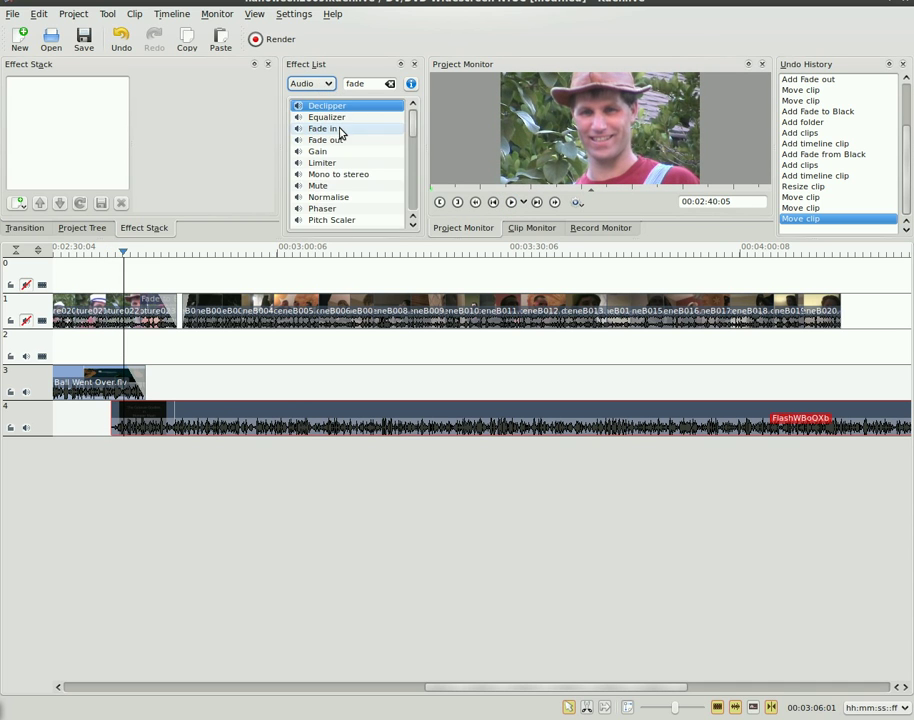
pyautogui.moveTo(341, 134); pyautogui.dragTo(246, 412)
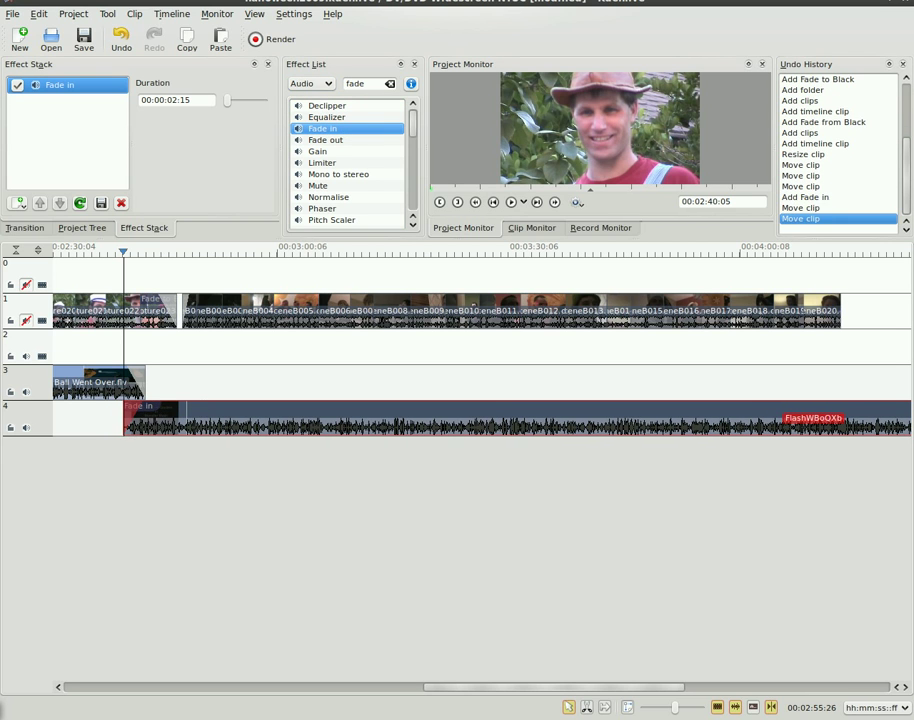
pyautogui.click(511, 202)
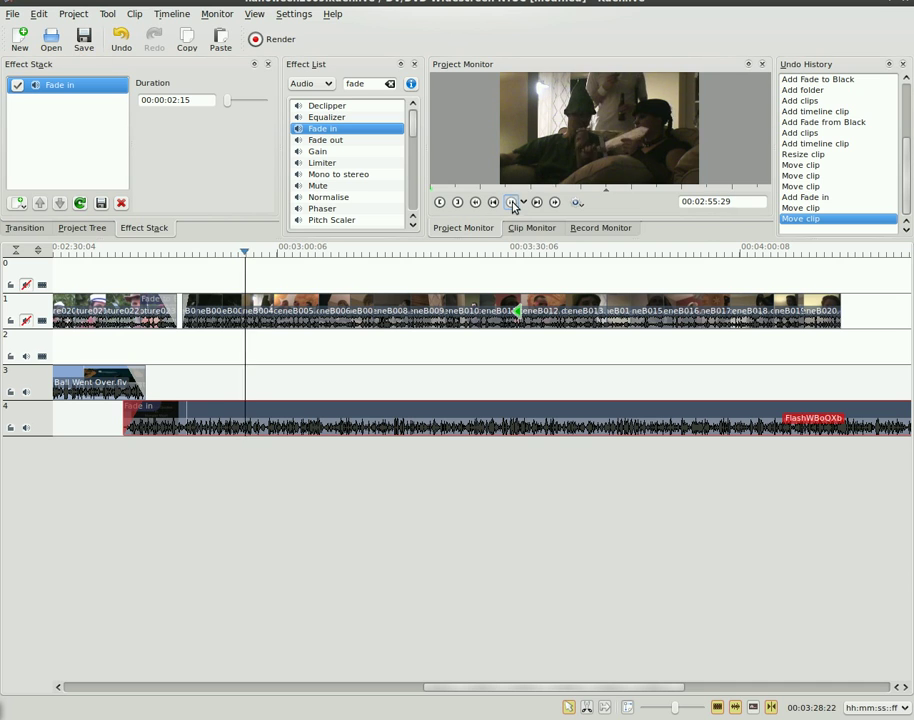
# Preview the scene 2 footage and select the run of sceneB clips on track 1
pyautogui.press('space')
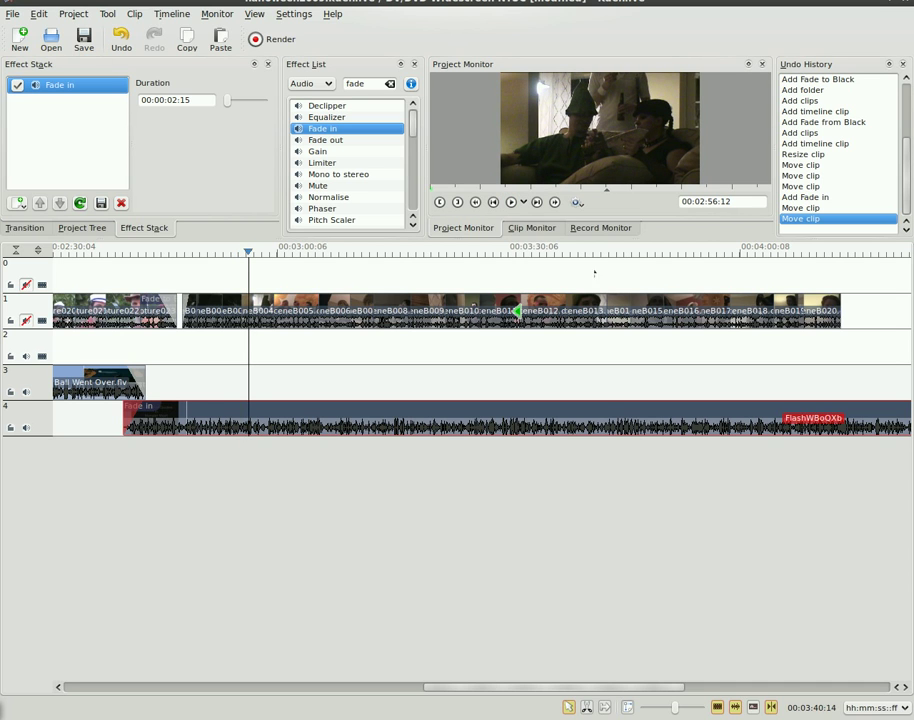
pyautogui.click(546, 254)
pyautogui.moveTo(546, 254); pyautogui.dragTo(733, 257)
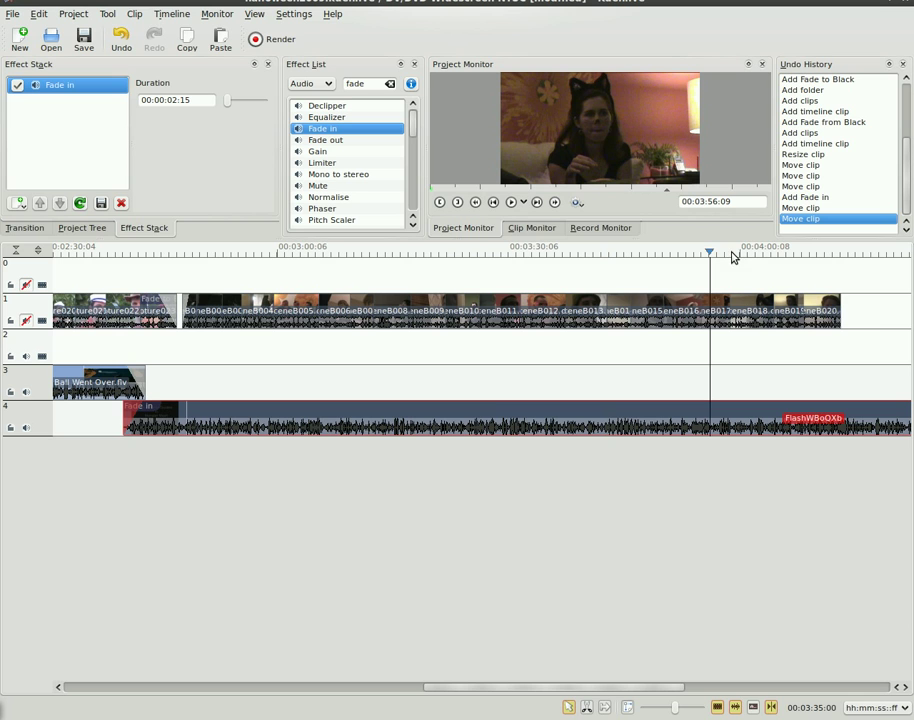
pyautogui.click(830, 312)
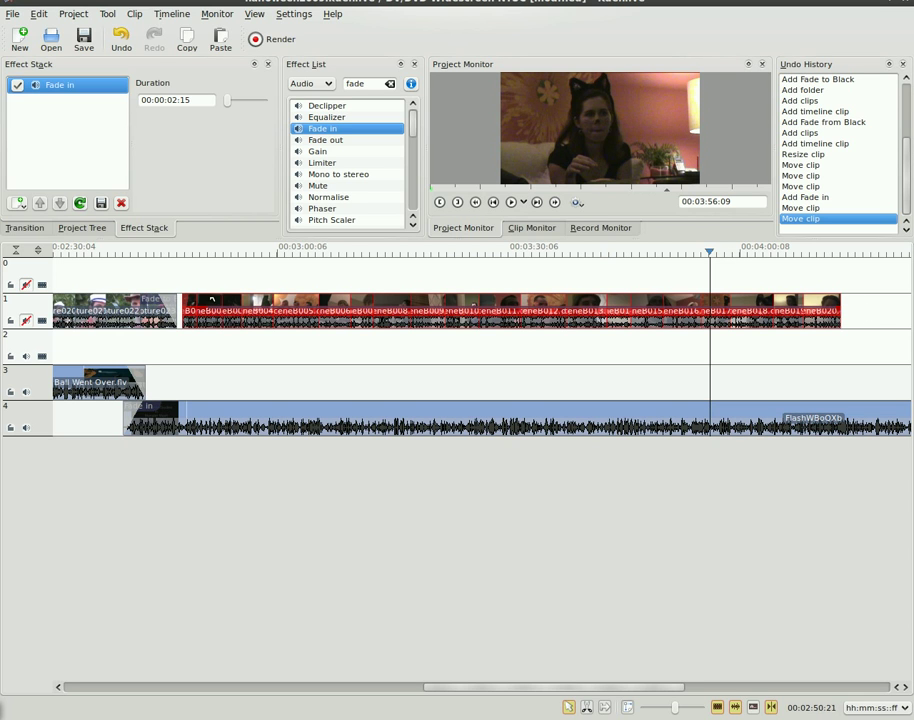
# Add the Brightness video effect to the selected sceneB clips
pyautogui.click(318, 86)
pyautogui.click(316, 110)
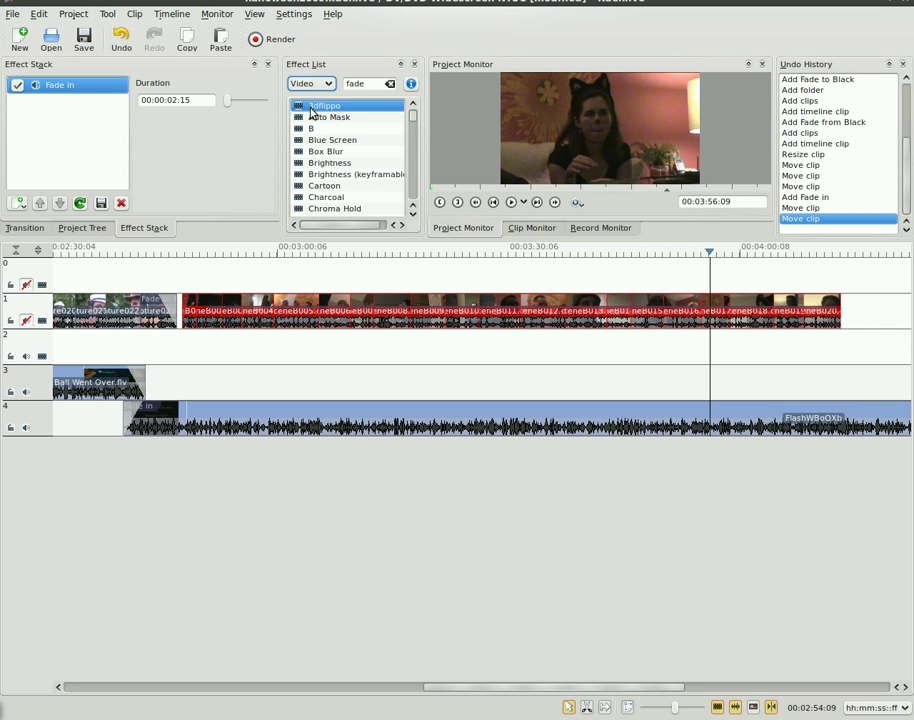
pyautogui.press('Tab')
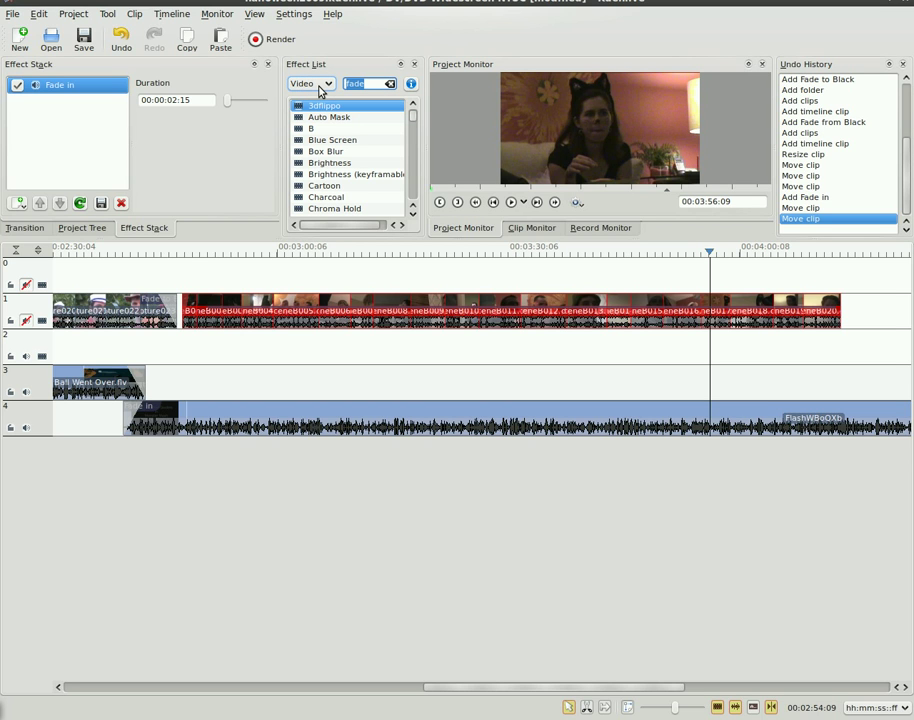
pyautogui.write('bri')
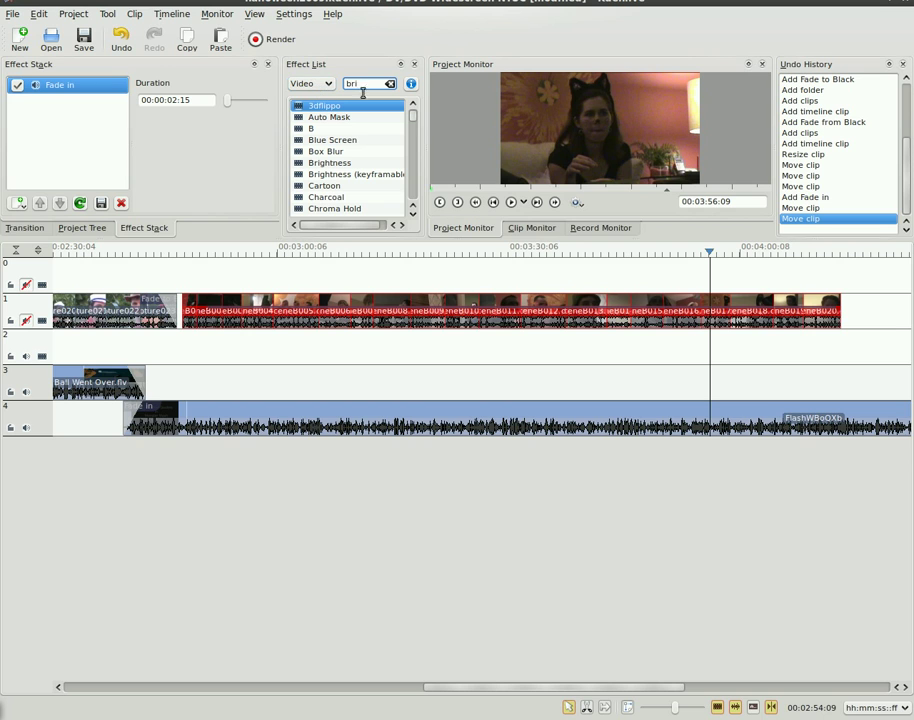
pyautogui.doubleClick(368, 84)
pyautogui.write('bri')
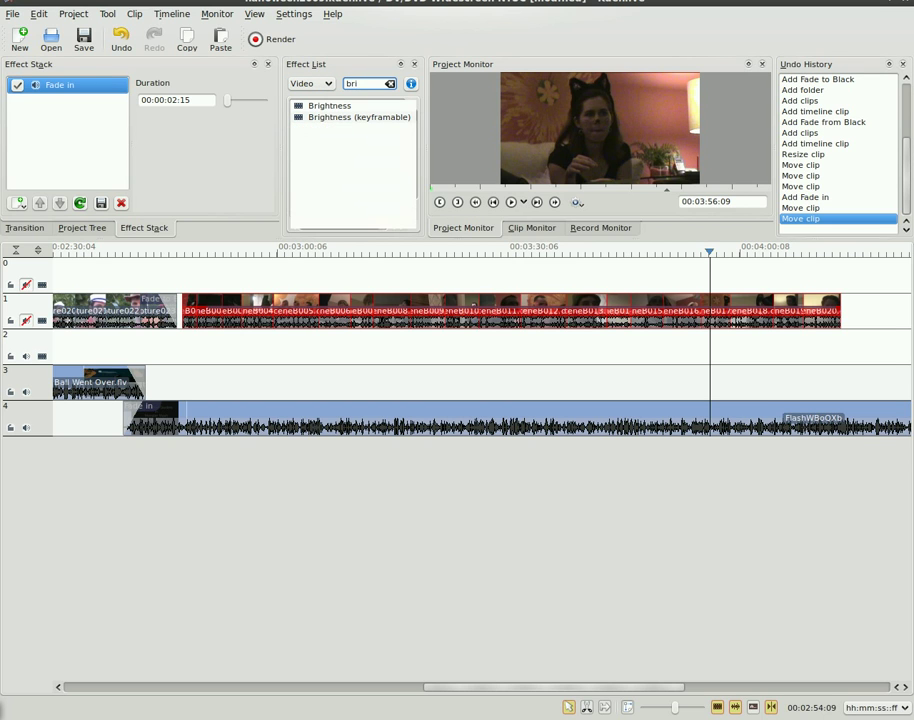
pyautogui.moveTo(337, 107); pyautogui.dragTo(380, 302)
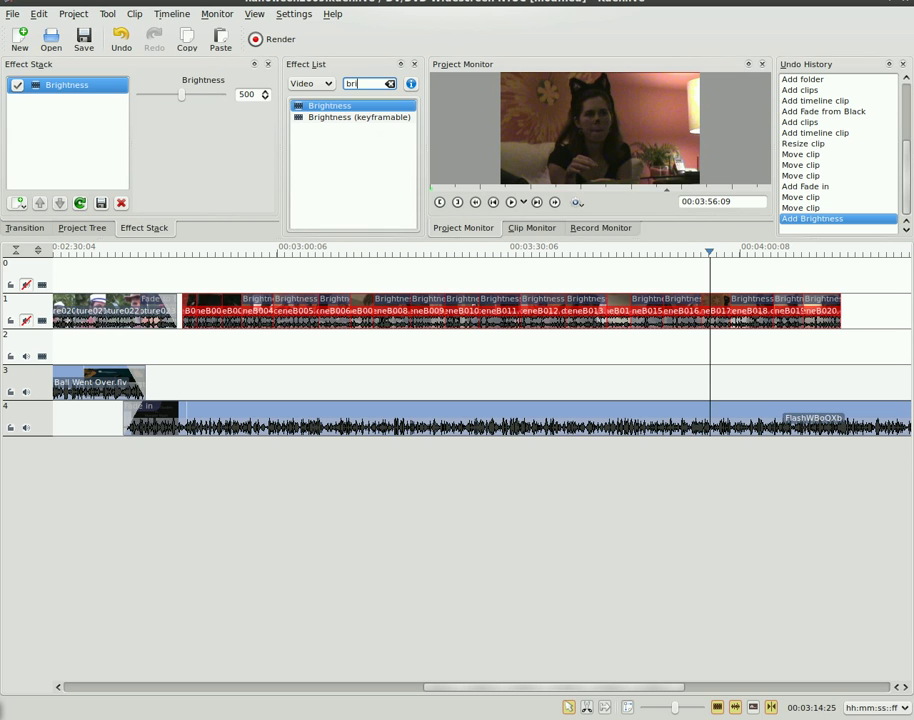
# Add the Contrast0r effect to the same sceneB clips
pyautogui.doubleClick(362, 84)
pyautogui.write('contr')
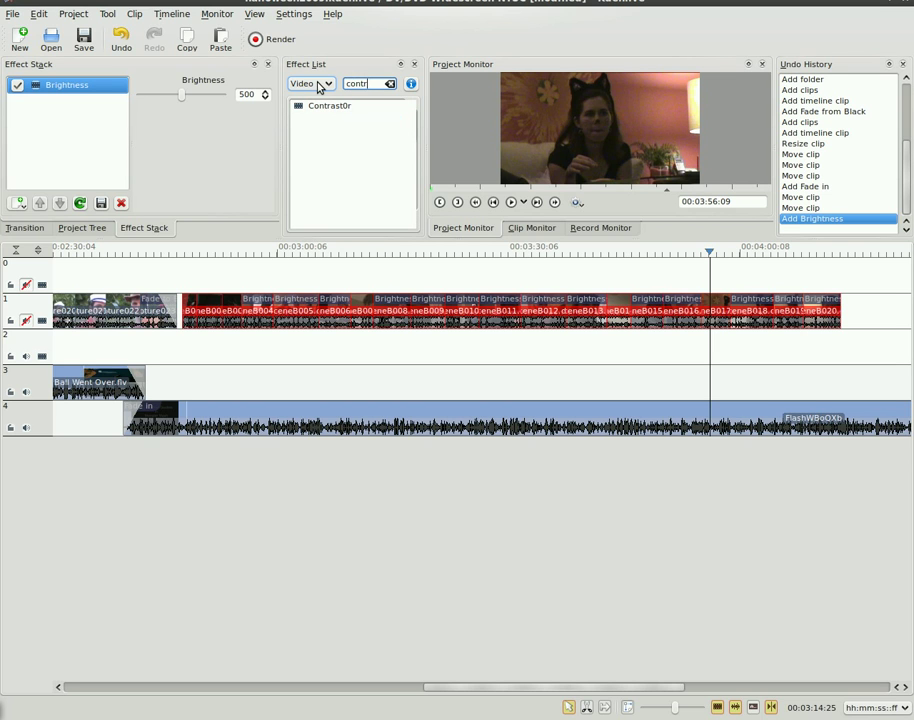
pyautogui.moveTo(326, 106); pyautogui.dragTo(428, 320)
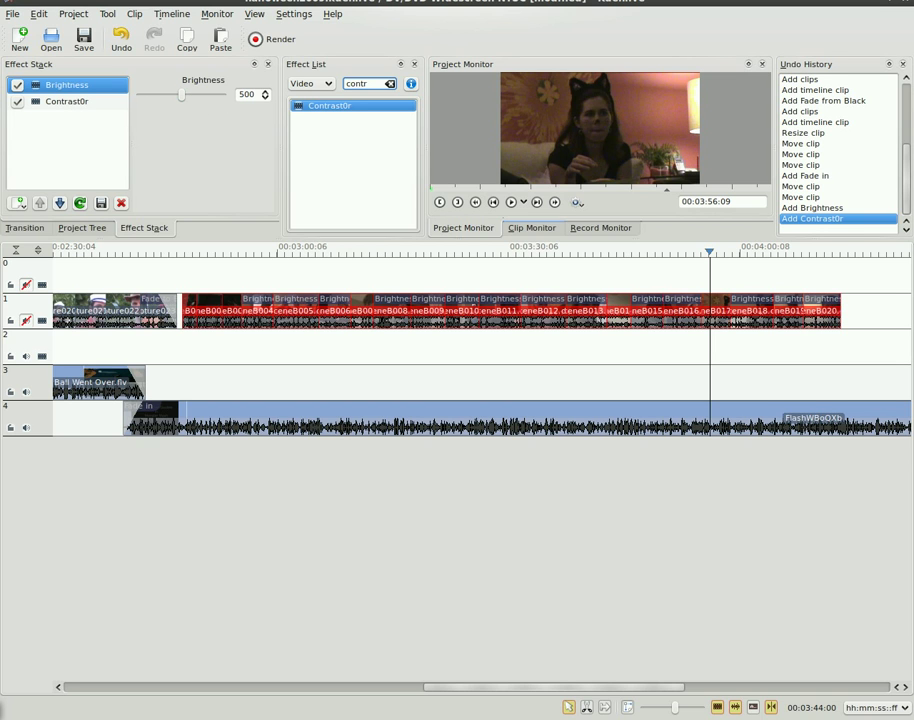
# Raise the sceneB clips' Brightness past 612 in the Effect Stack
pyautogui.moveTo(183, 100)
pyautogui.mouseDown()
pyautogui.moveTo(201, 100)
pyautogui.moveTo(189, 101)
pyautogui.mouseUp()
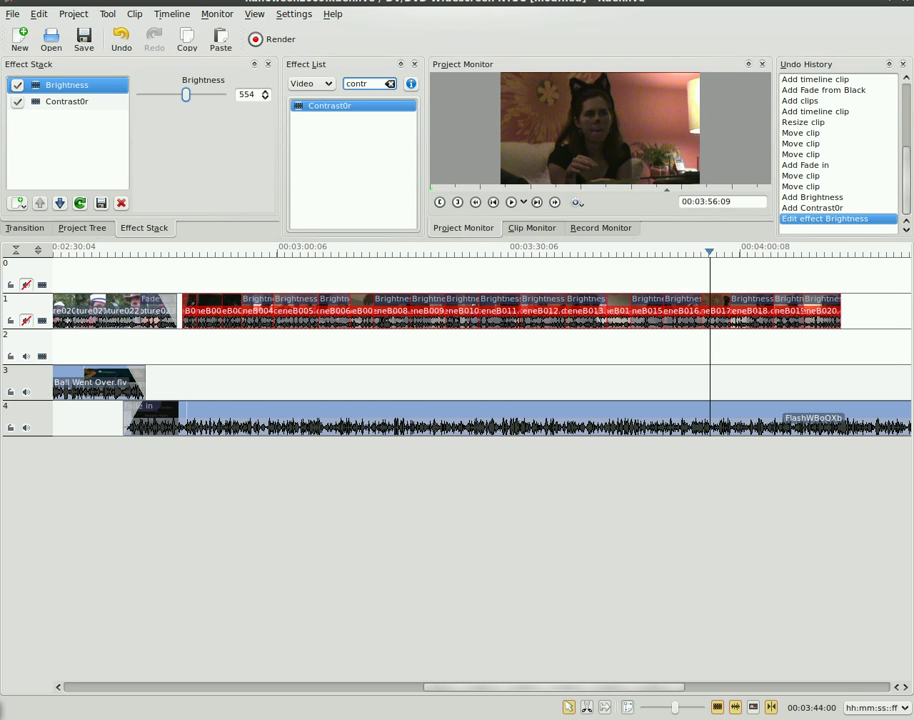
pyautogui.click(717, 303)
pyautogui.moveTo(183, 101)
pyautogui.mouseDown()
pyautogui.moveTo(196, 100)
pyautogui.moveTo(178, 100)
pyautogui.mouseUp()
pyautogui.click(88, 101)
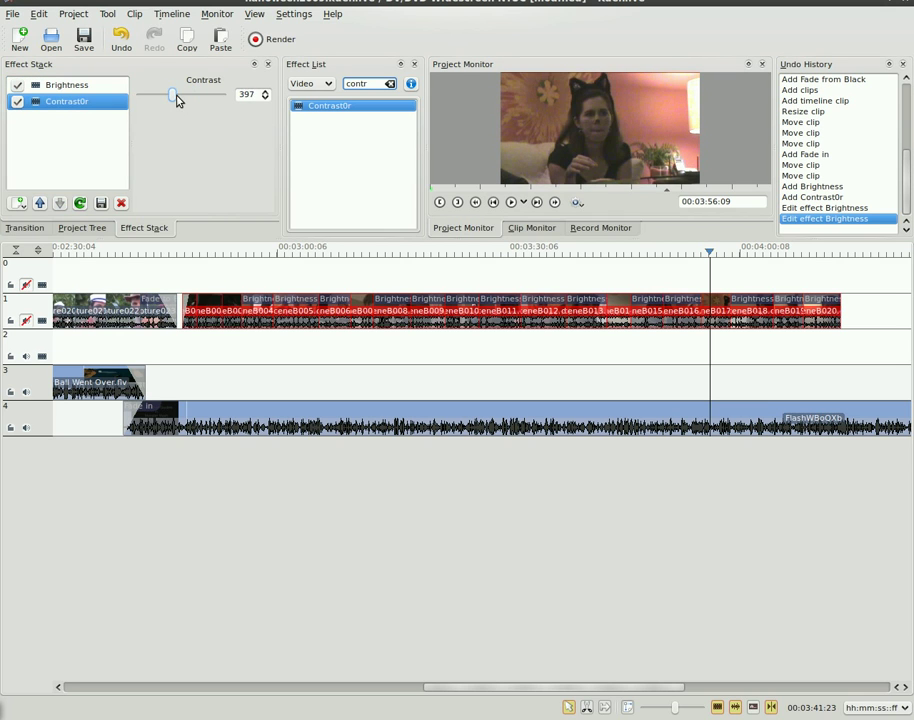
pyautogui.click(66, 85)
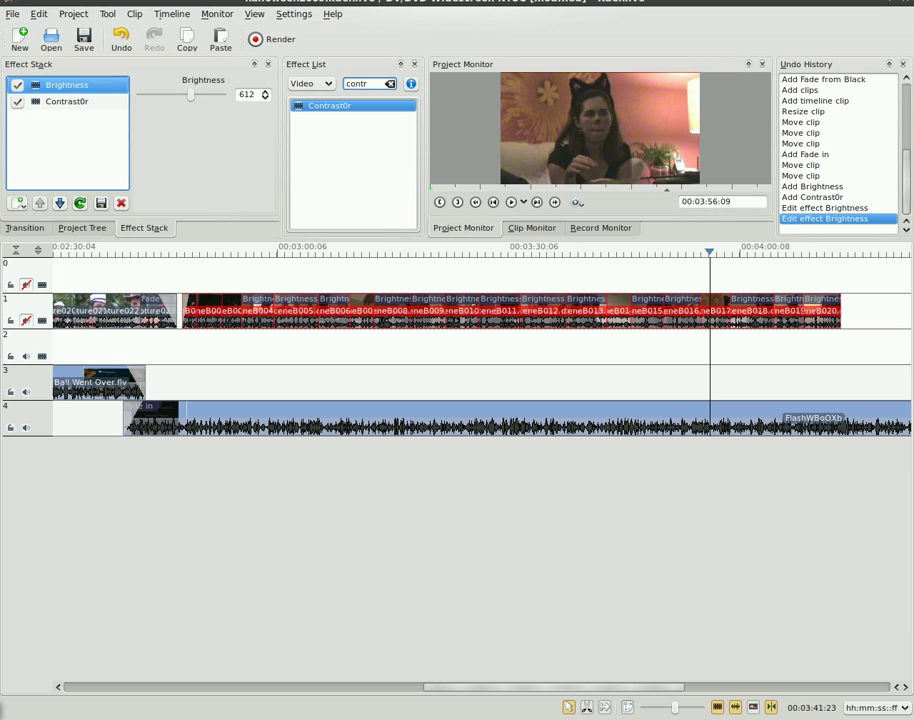
pyautogui.moveTo(198, 96); pyautogui.dragTo(180, 102)
pyautogui.click(76, 101)
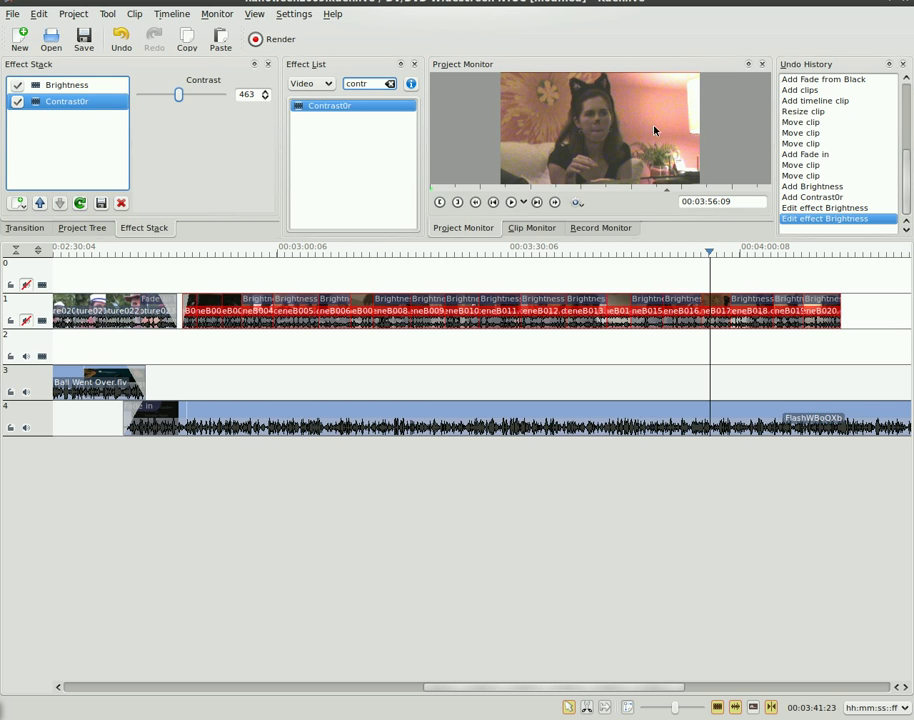
# Toggle the Contrast0r and Brightness effects off and back on to compare
pyautogui.click(18, 102)
pyautogui.click(18, 85)
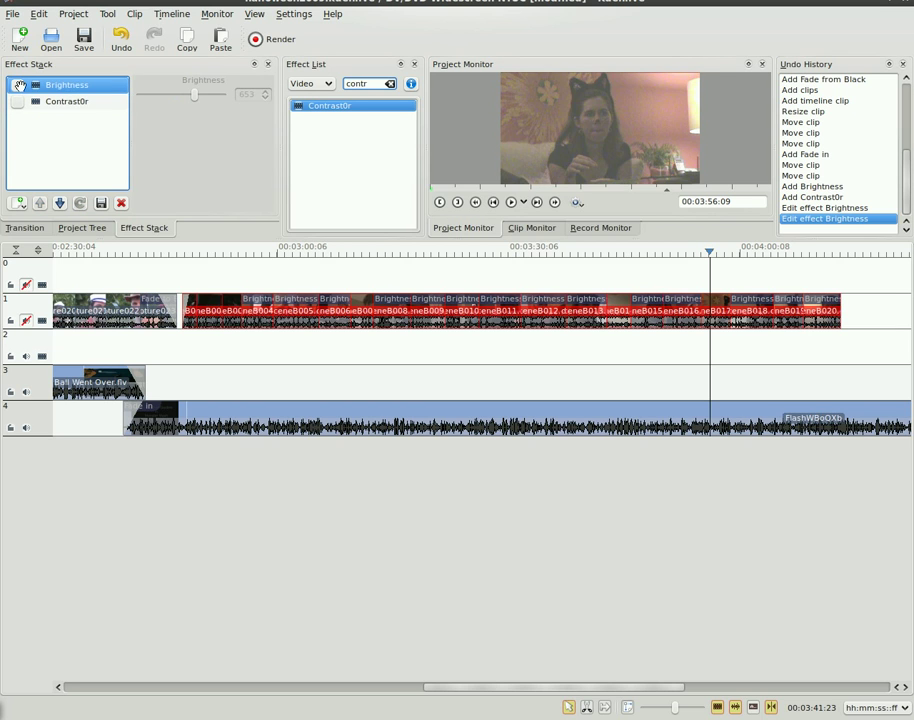
pyautogui.click(18, 85)
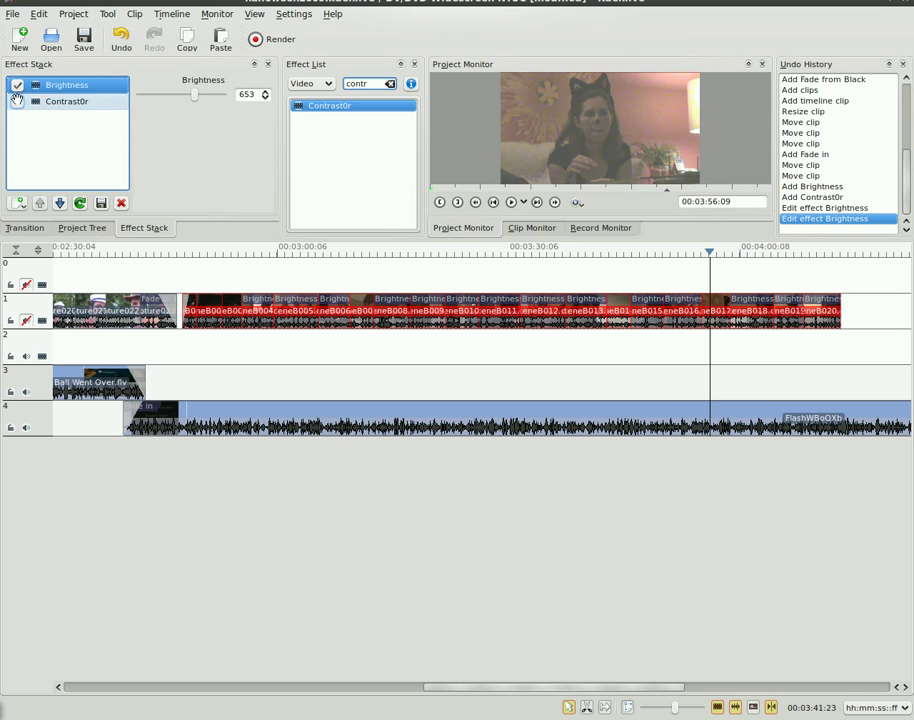
pyautogui.click(18, 101)
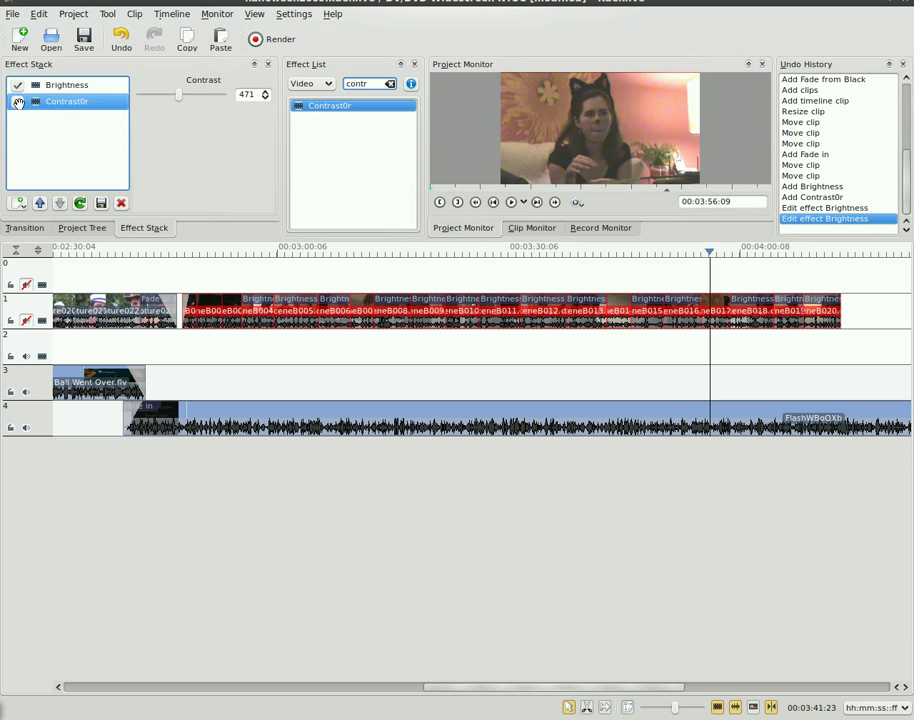
# Set the darker clip sceneB015 to Brightness 620 and Contrast 355
pyautogui.click(687, 253)
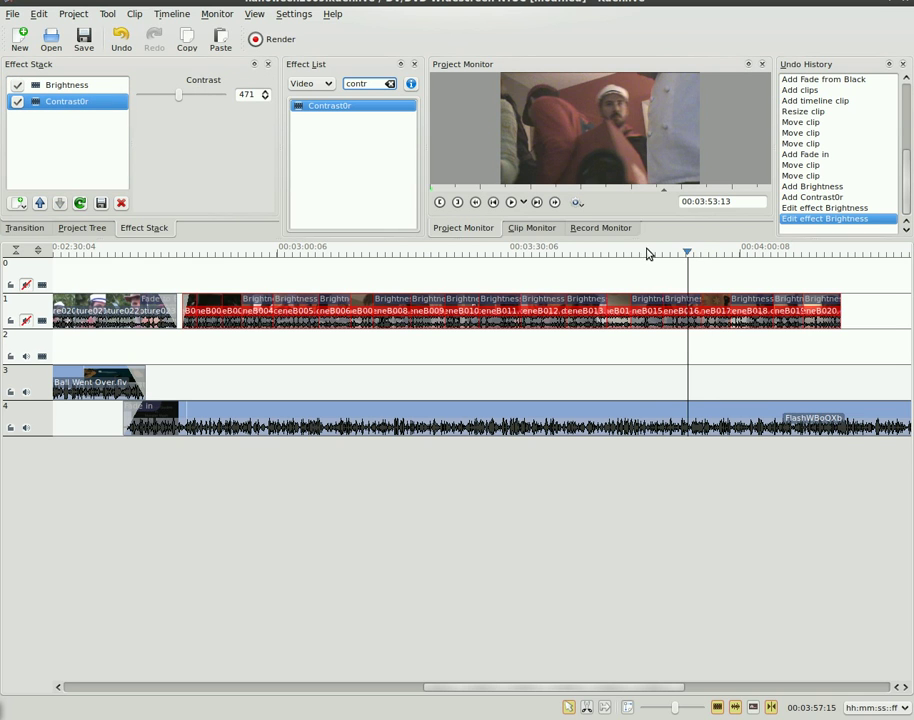
pyautogui.click(646, 253)
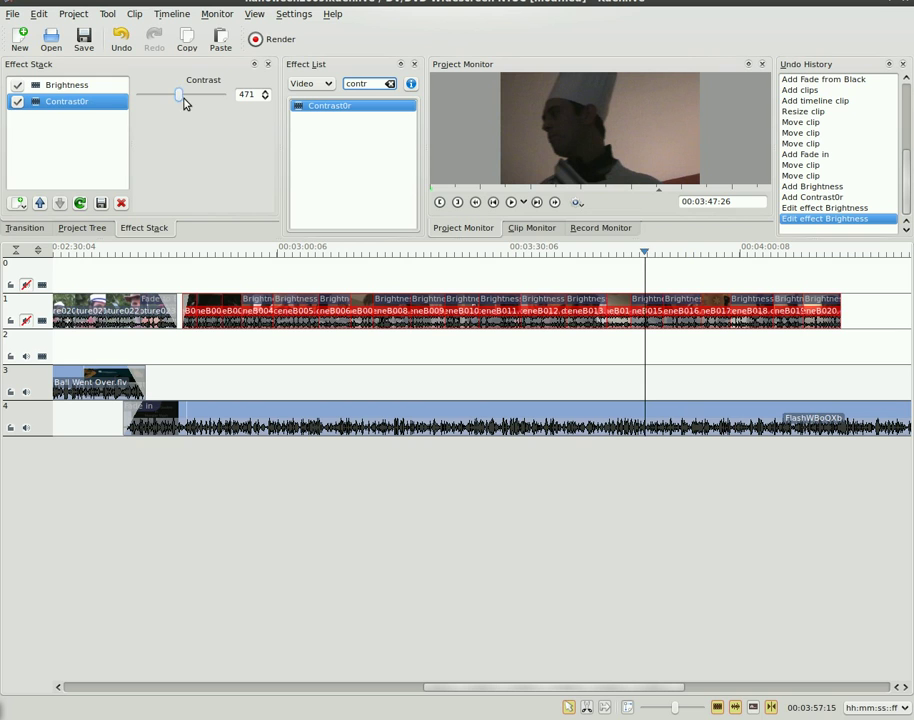
pyautogui.click(100, 85)
pyautogui.moveTo(197, 98)
pyautogui.mouseDown()
pyautogui.moveTo(183, 98)
pyautogui.moveTo(196, 98)
pyautogui.mouseUp()
pyautogui.click(90, 100)
pyautogui.click(657, 345)
pyautogui.click(650, 311)
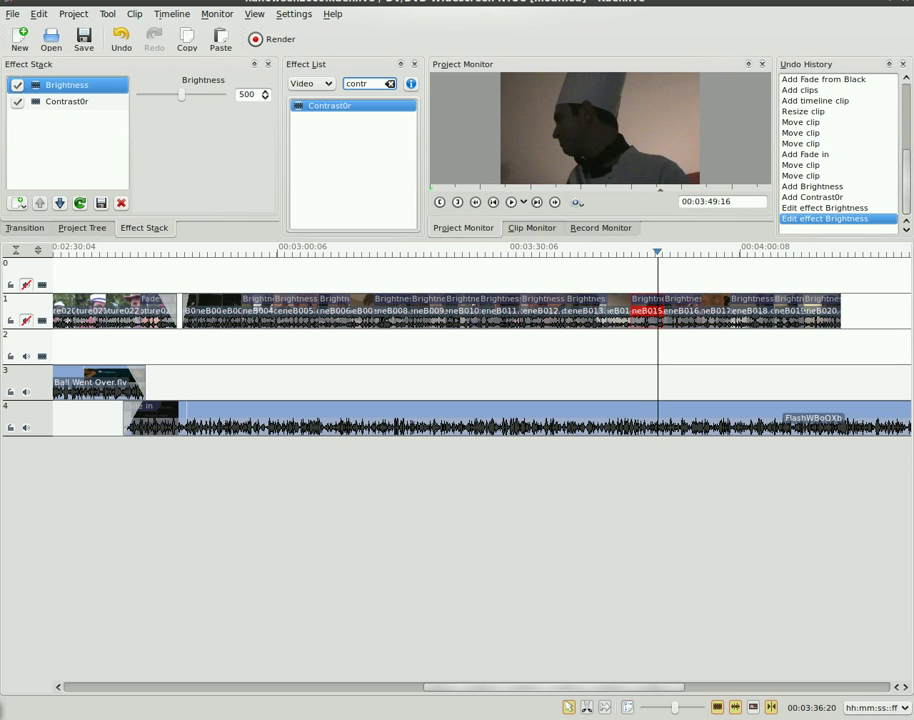
pyautogui.moveTo(180, 97)
pyautogui.mouseDown()
pyautogui.moveTo(191, 96)
pyautogui.moveTo(166, 104)
pyautogui.mouseUp()
pyautogui.click(66, 101)
# Find the bad sceneB clip on track 1 and delete it
pyautogui.moveTo(641, 256); pyautogui.dragTo(572, 256)
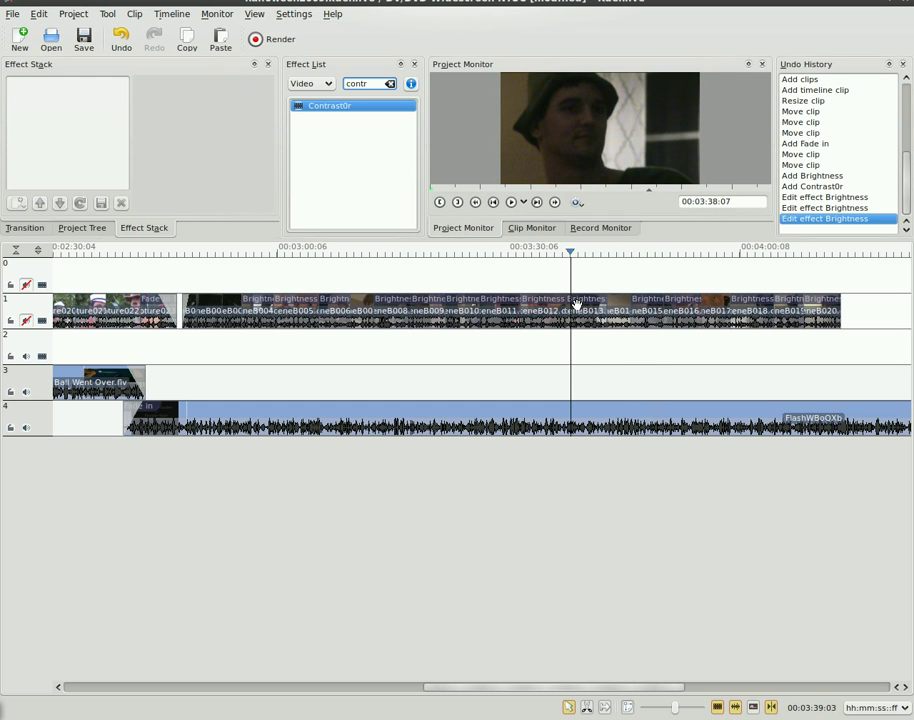
pyautogui.click(577, 305)
pyautogui.press('Delete')
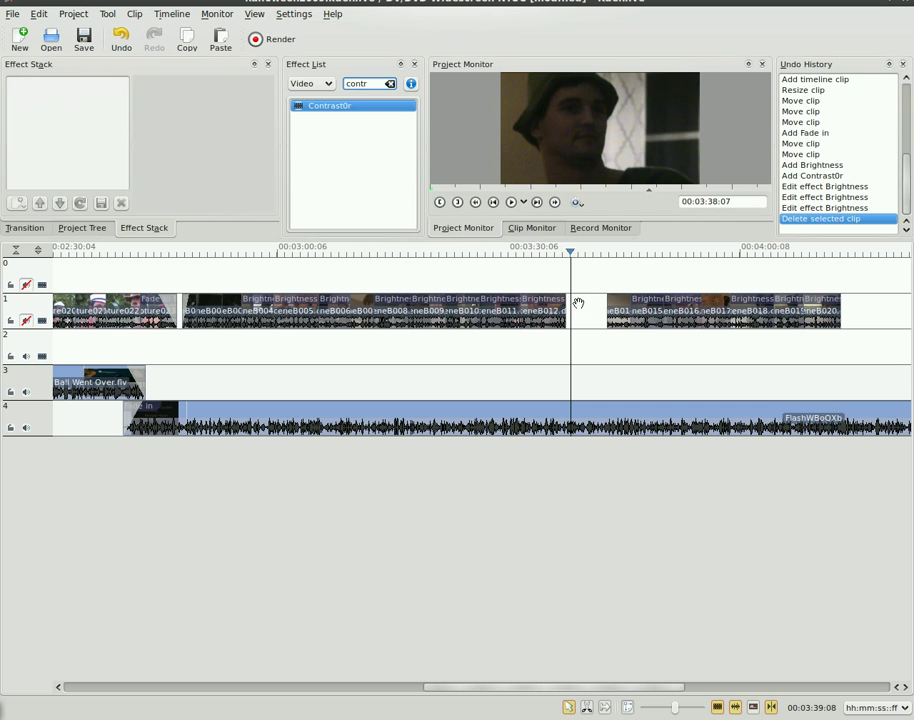
# Slide the following sceneB clips left to close the gap, then show all effect categories
pyautogui.moveTo(870, 318); pyautogui.dragTo(841, 304)
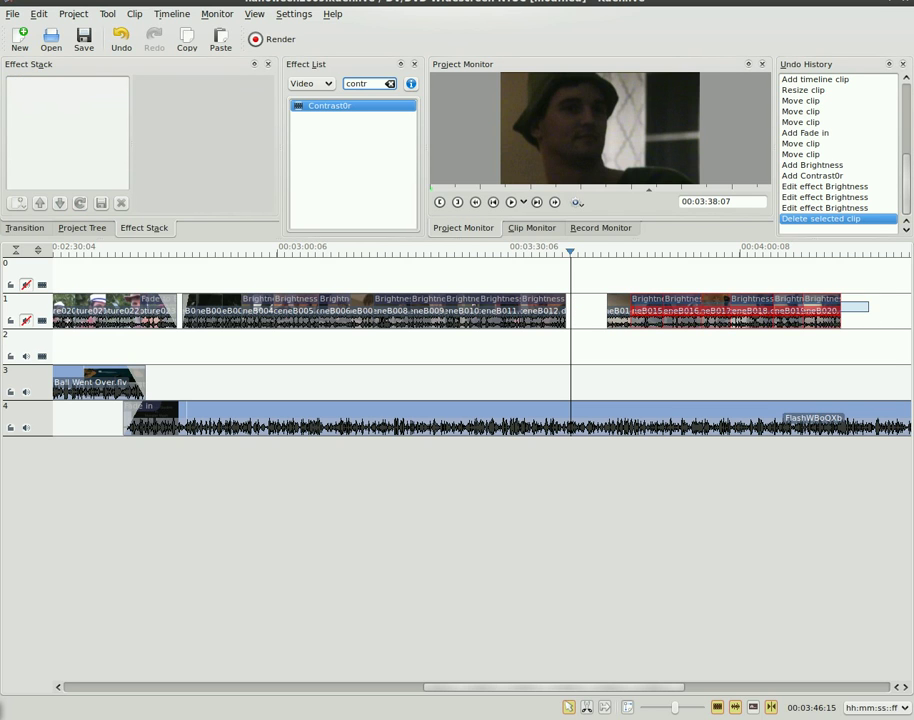
pyautogui.moveTo(718, 302); pyautogui.dragTo(671, 301)
pyautogui.click(555, 251)
pyautogui.moveTo(560, 255); pyautogui.dragTo(330, 265)
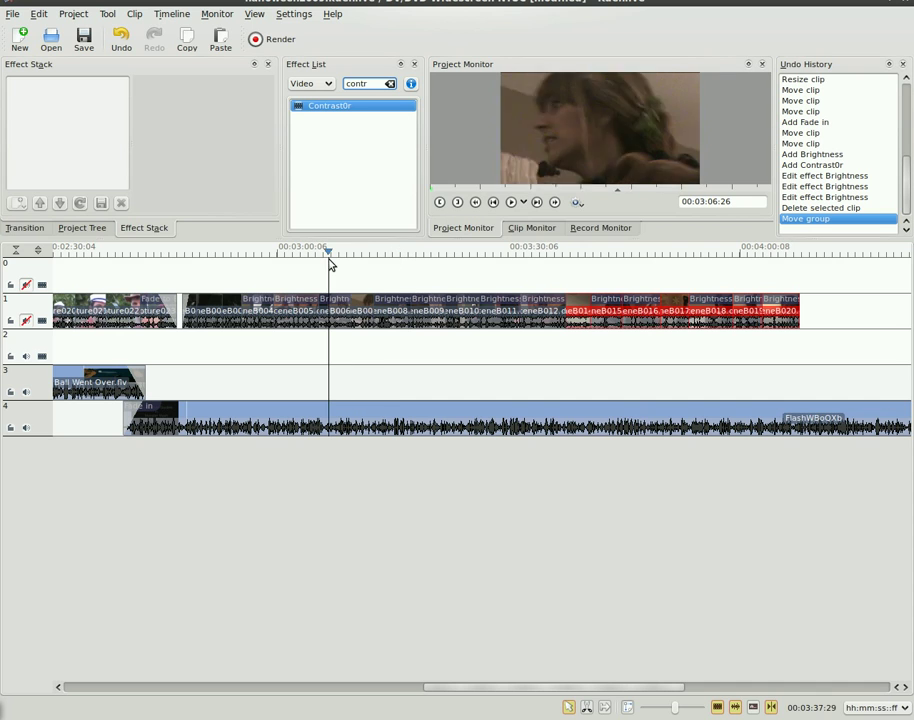
pyautogui.click(324, 85)
pyautogui.click(328, 98)
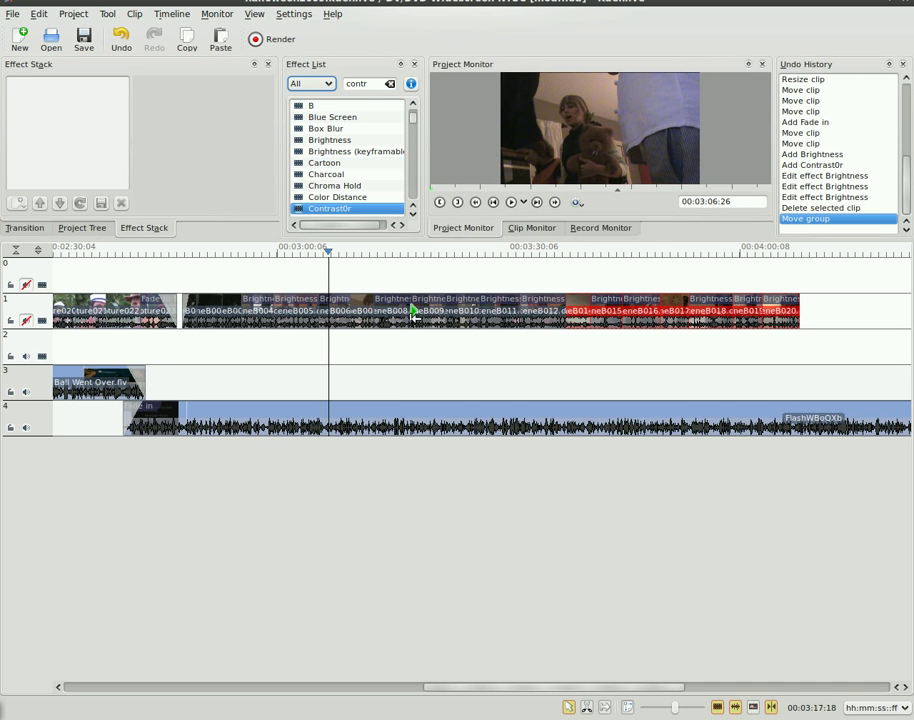